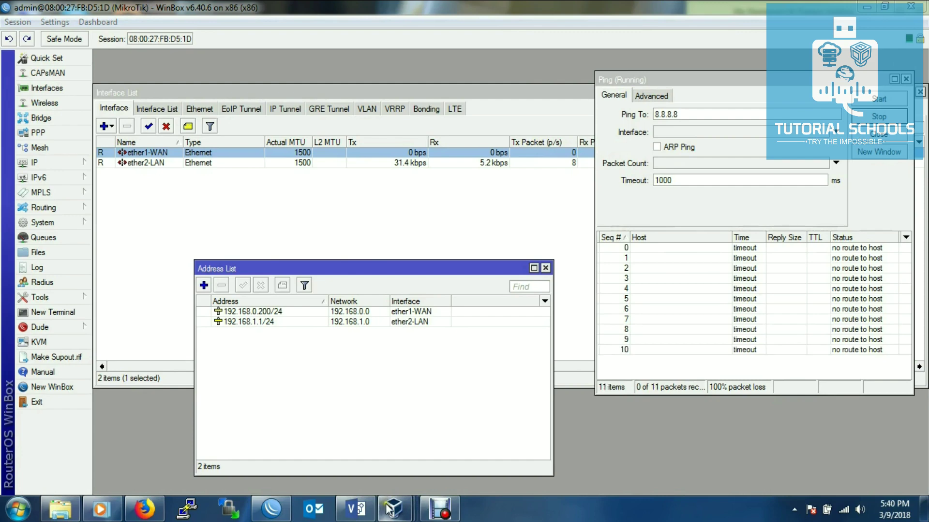
# Step: Switch to the PPPoE Server diagram in Visio and add the text label "Gateway: 192.168.0.1" below the Internet cloud
pyautogui.moveTo(386, 506)
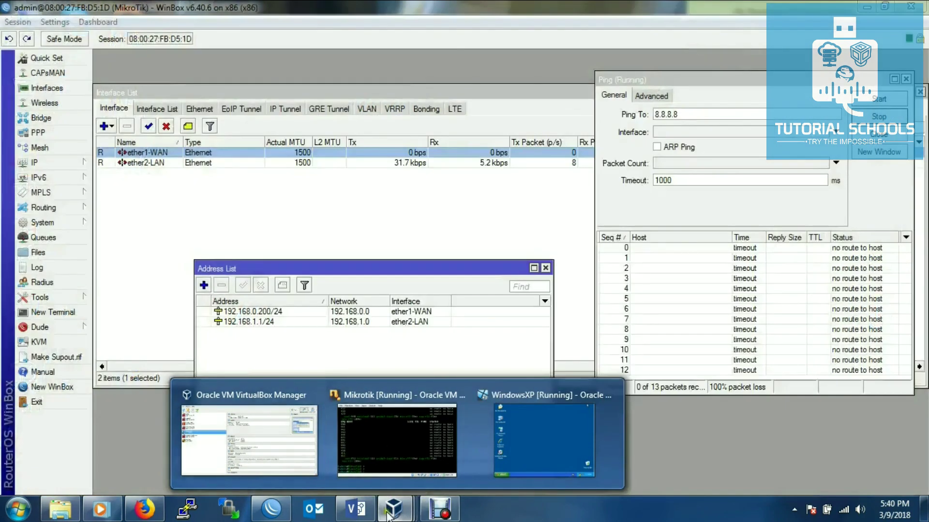
pyautogui.click(355, 509)
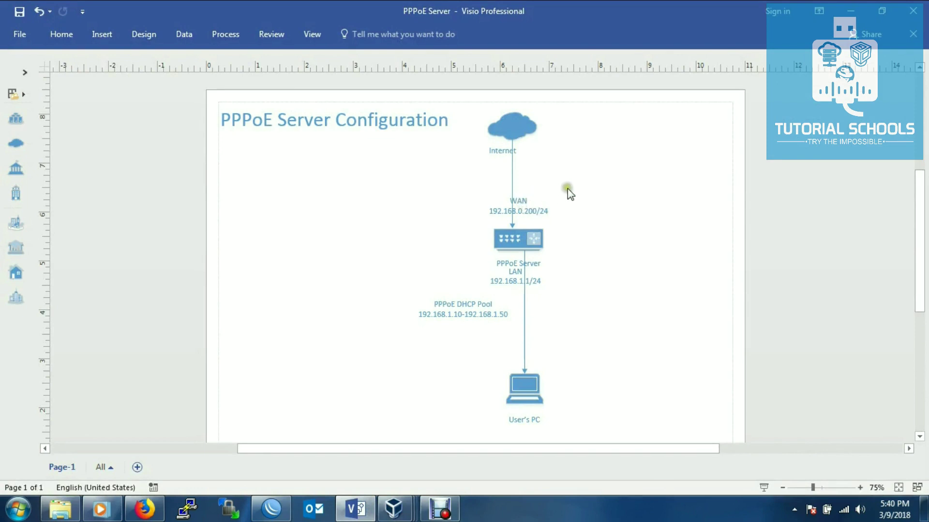
pyautogui.click(70, 31)
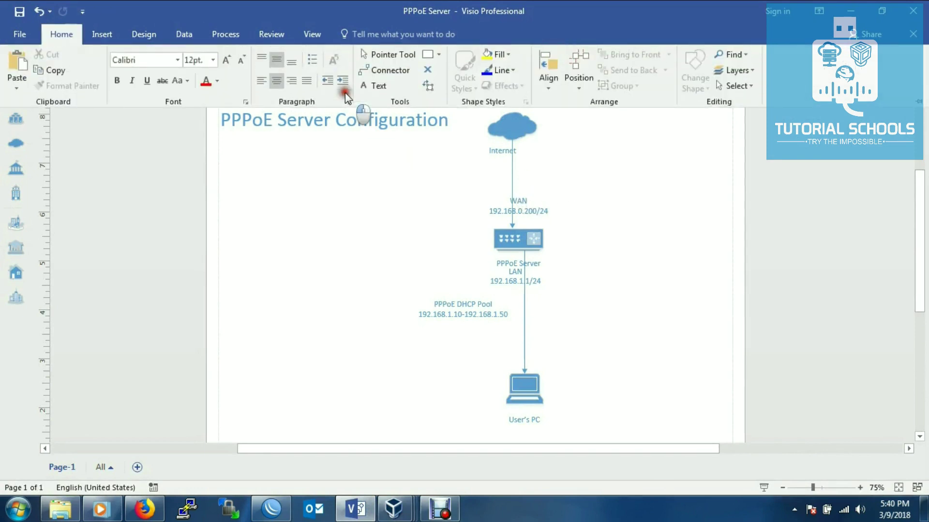
pyautogui.hotkey('ctrl', 'F1')
pyautogui.click(373, 86)
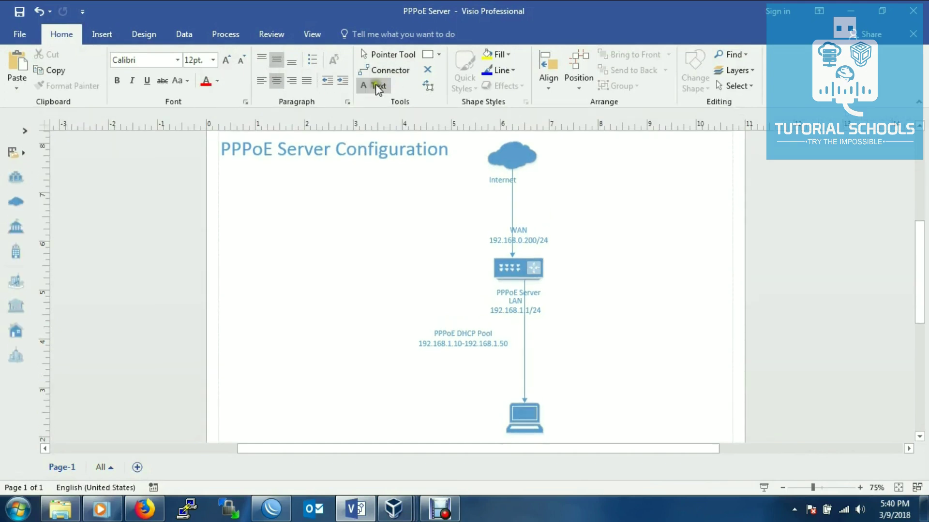
pyautogui.click(534, 202)
pyautogui.write('192.168')
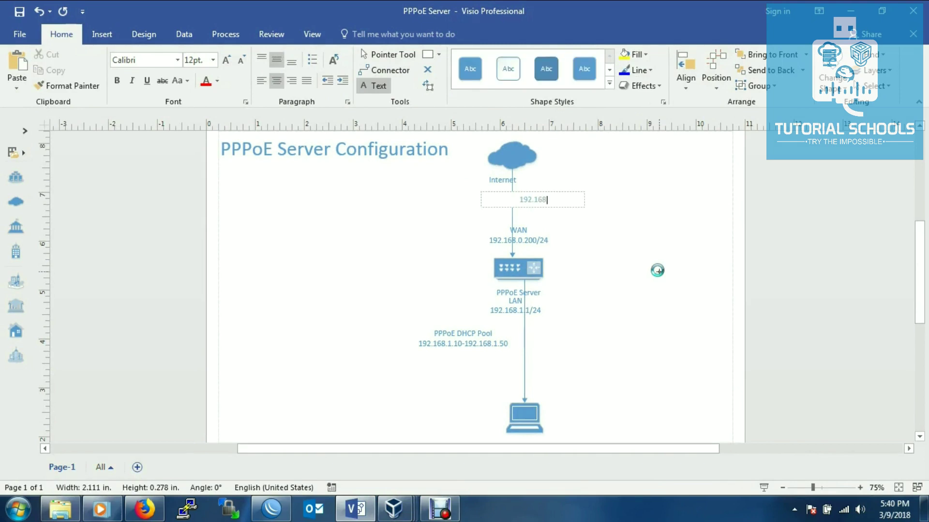
pyautogui.write('.0.1')
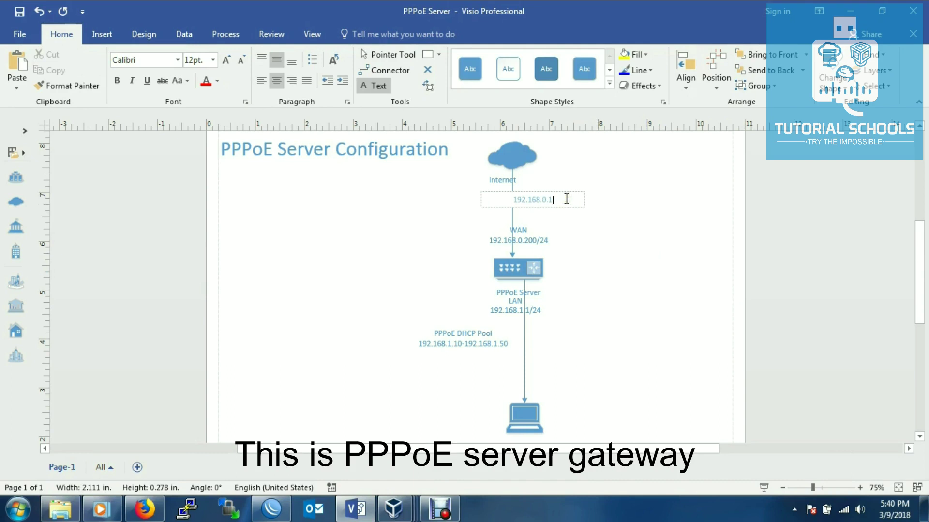
pyautogui.click(507, 199)
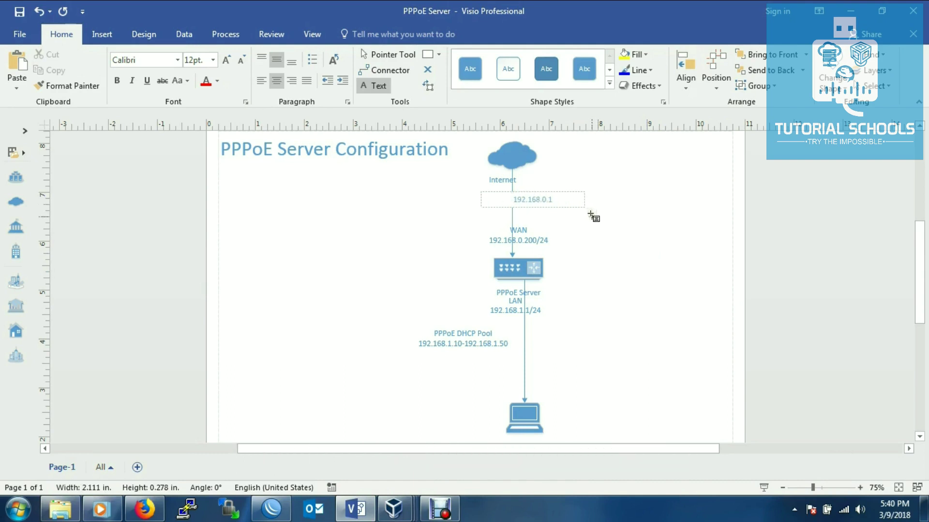
pyautogui.write('Gateway:')
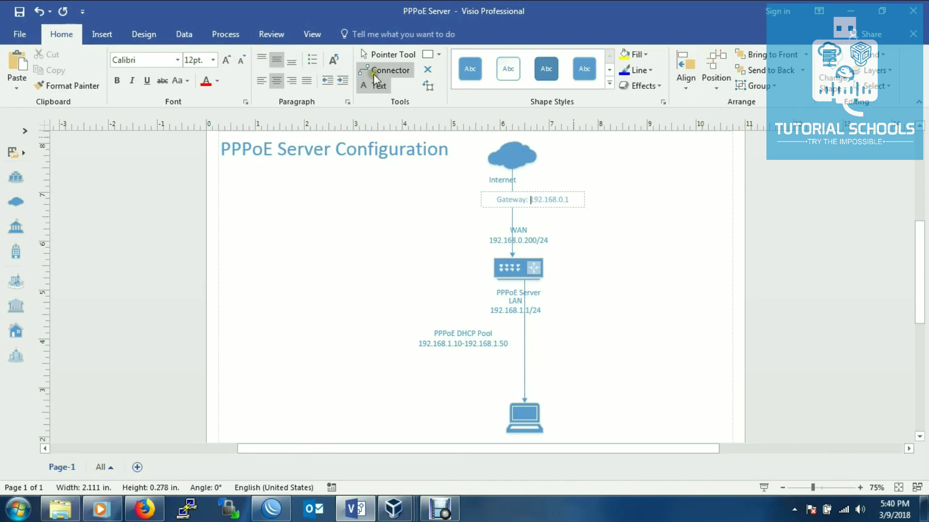
pyautogui.click(382, 56)
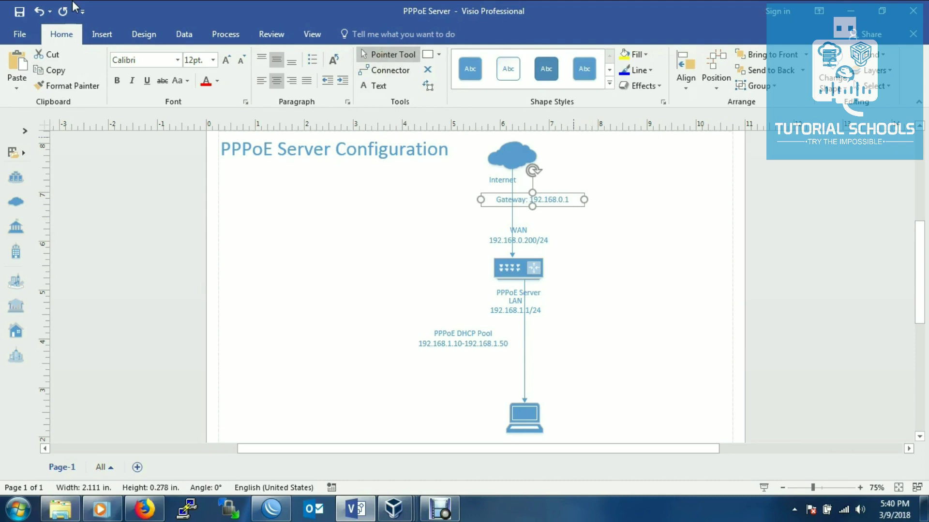
# Step: Collapse the ribbon and move the gateway label off the connector line, beside the WAN address above the PPPoE server
pyautogui.doubleClick(62, 34)
pyautogui.click(672, 192)
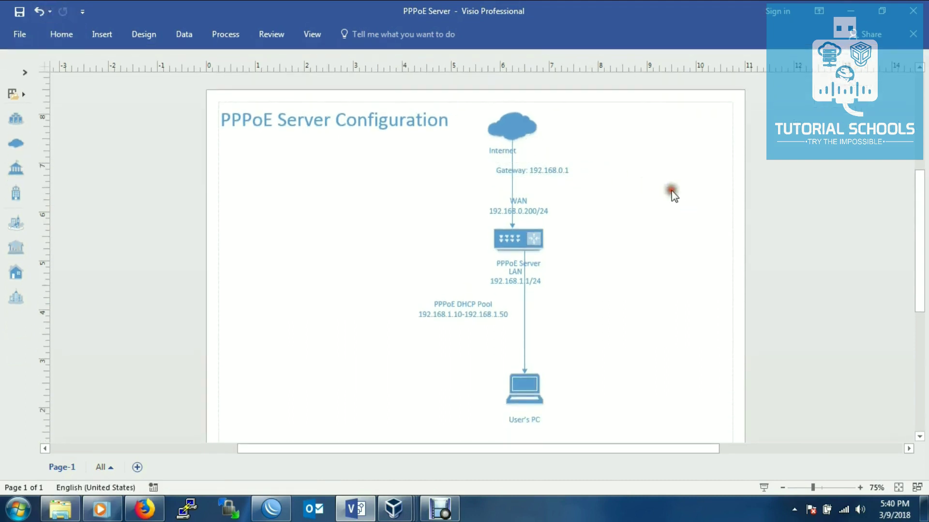
pyautogui.moveTo(555, 167); pyautogui.dragTo(628, 216)
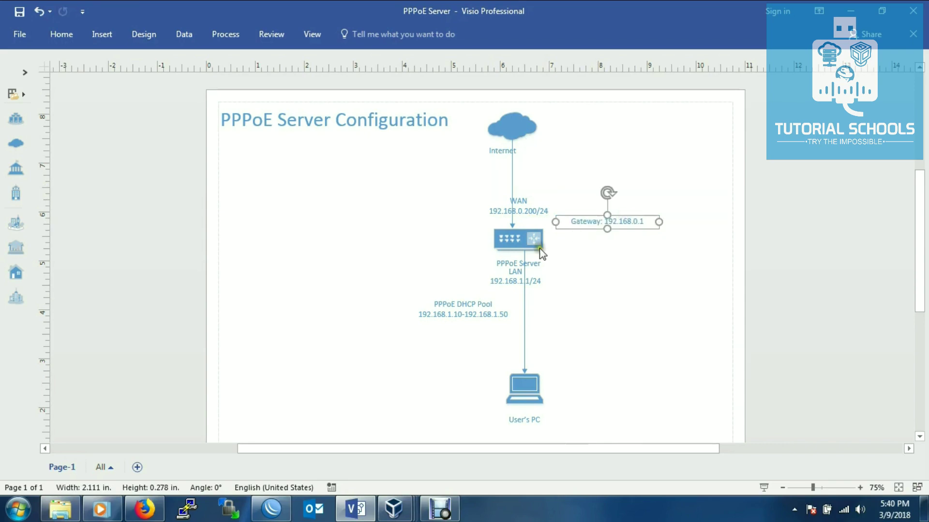
pyautogui.click(682, 175)
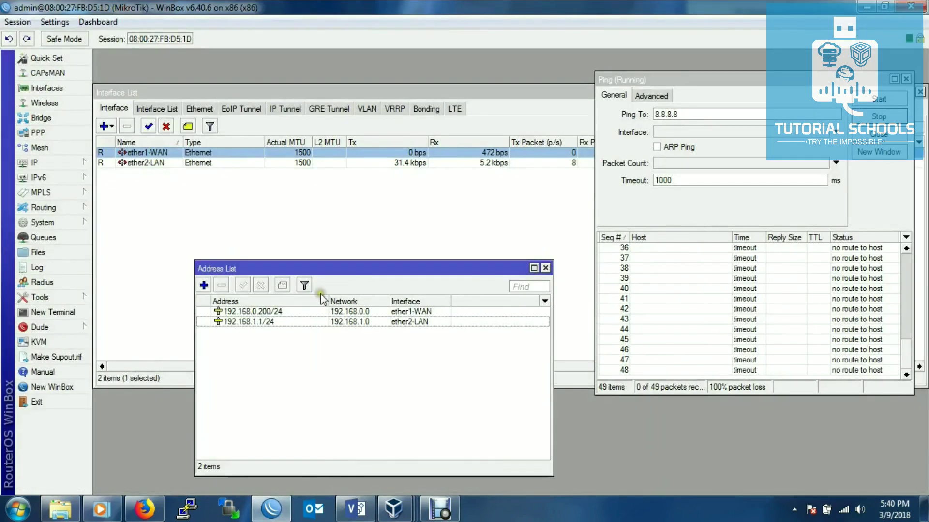
pyautogui.click(183, 204)
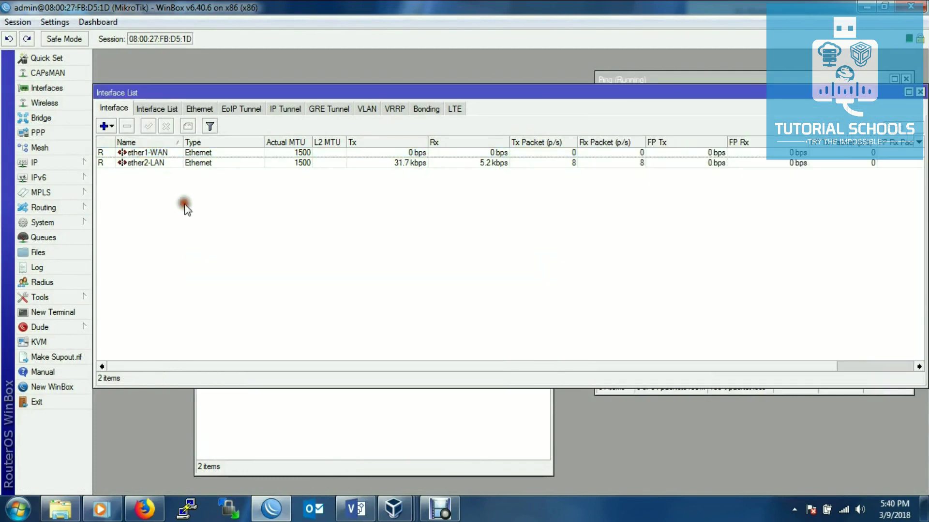
pyautogui.click(386, 405)
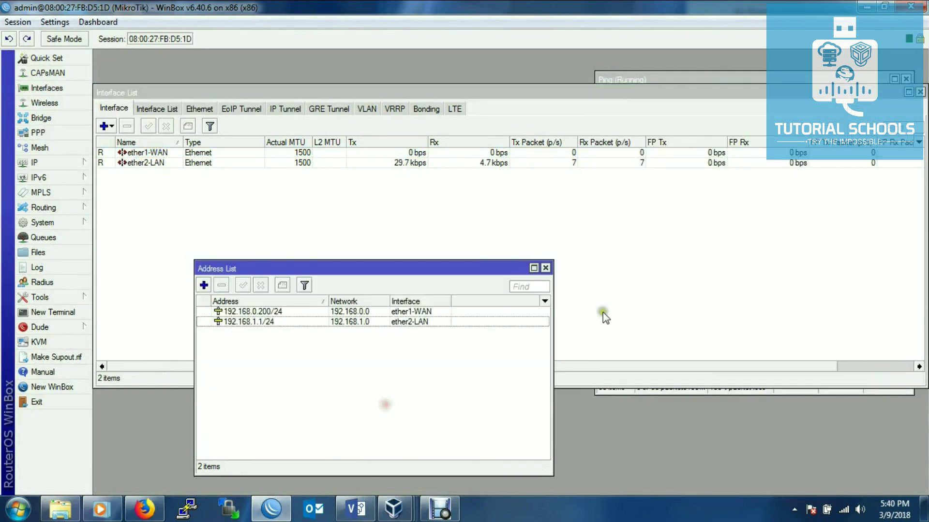
pyautogui.click(675, 390)
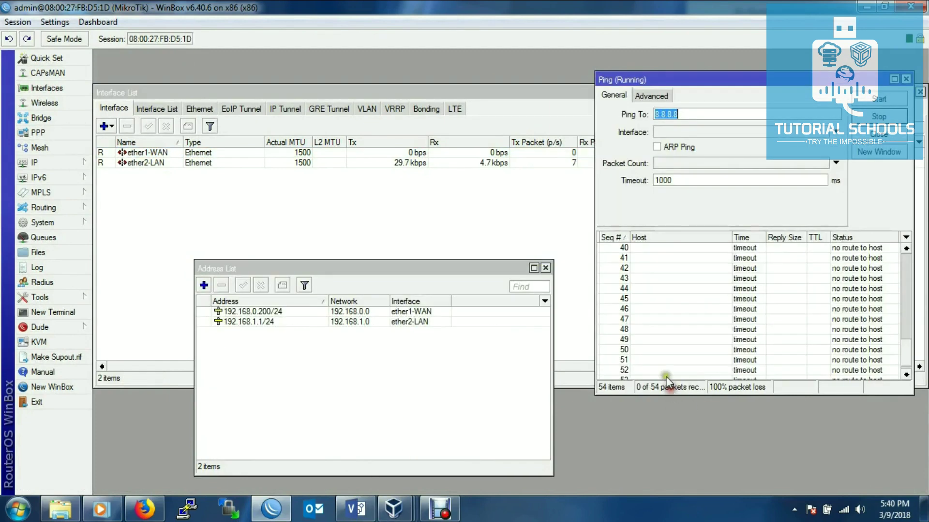
# Step: Enter 8.8.8.8 and 4.2.2.2 as the DNS servers in the router's IP DNS settings
pyautogui.click(62, 165)
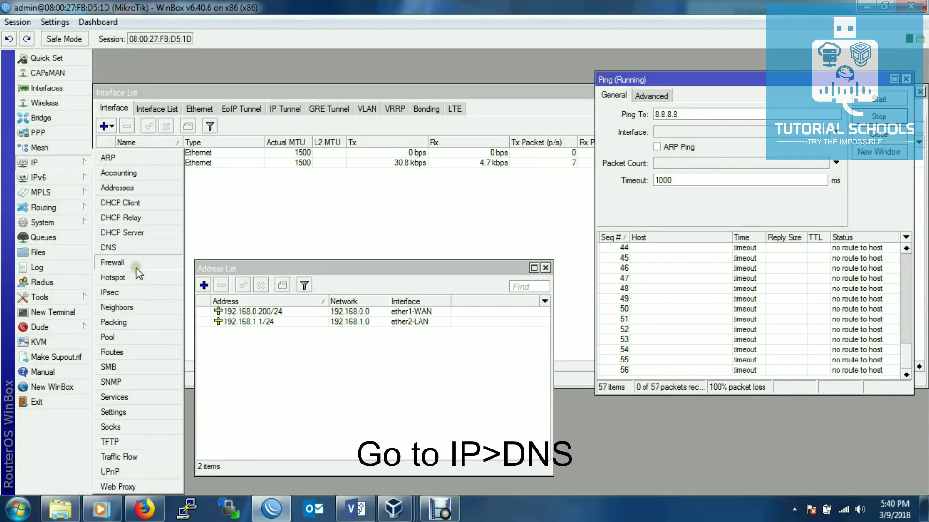
pyautogui.click(116, 247)
pyautogui.doubleClick(344, 183)
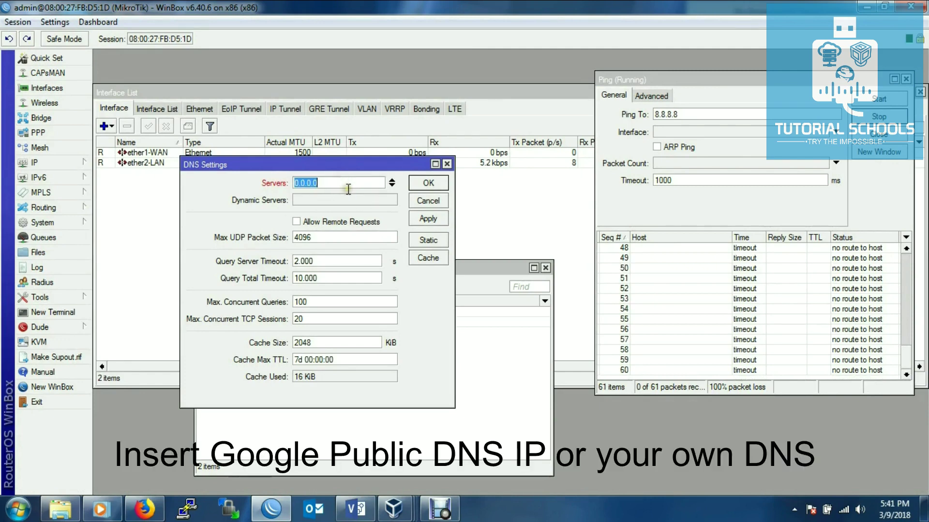
pyautogui.write('8.8.88')
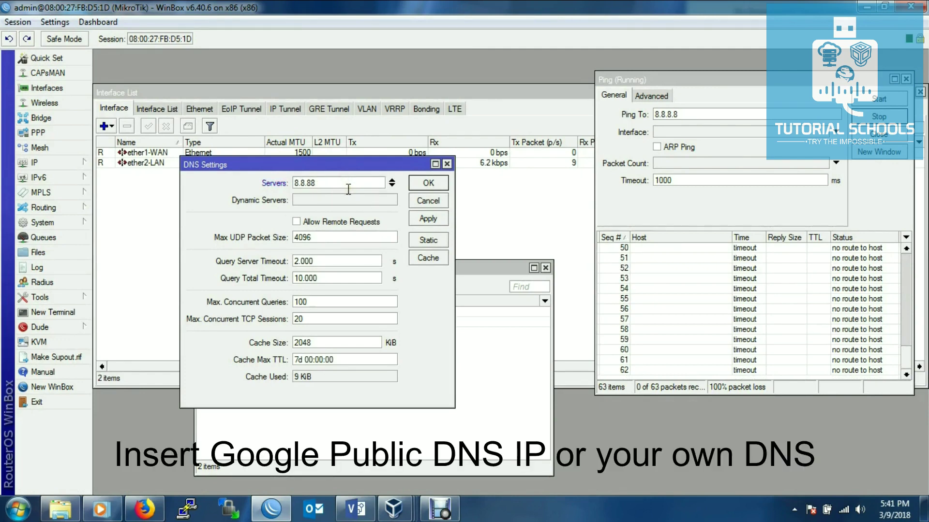
pyautogui.press('BackSpace')
pyautogui.write('.8')
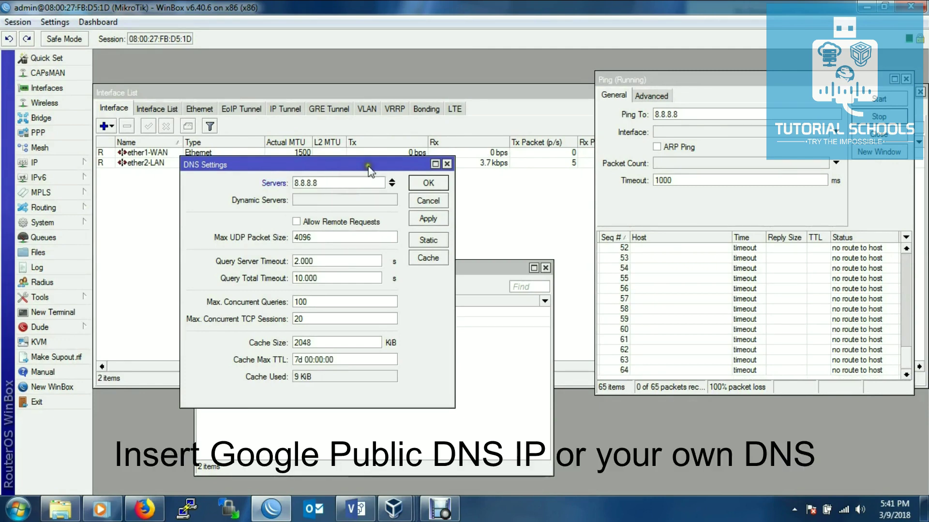
pyautogui.click(392, 185)
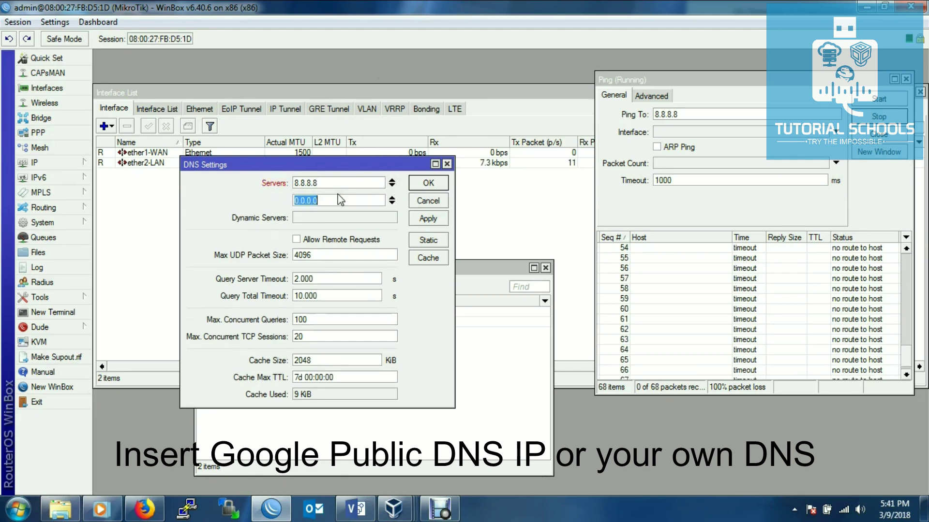
pyautogui.write('4.2')
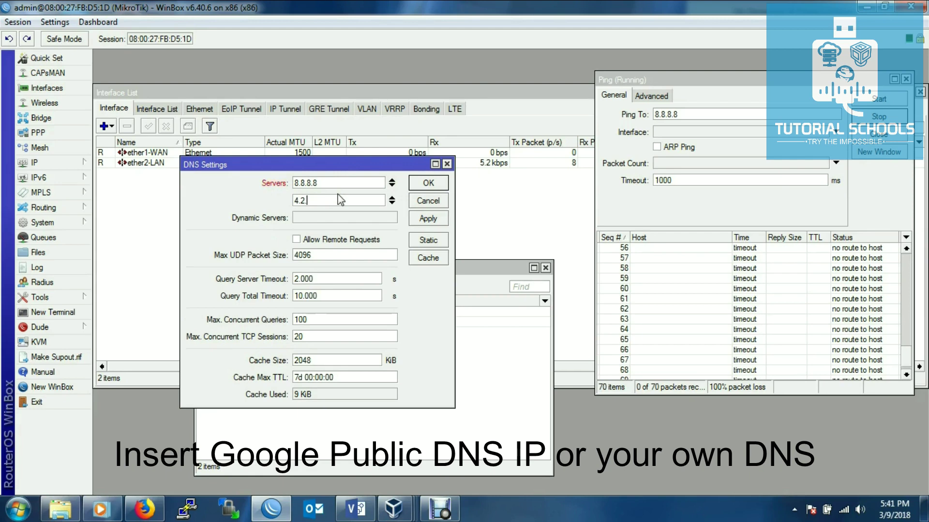
pyautogui.write('.2.2')
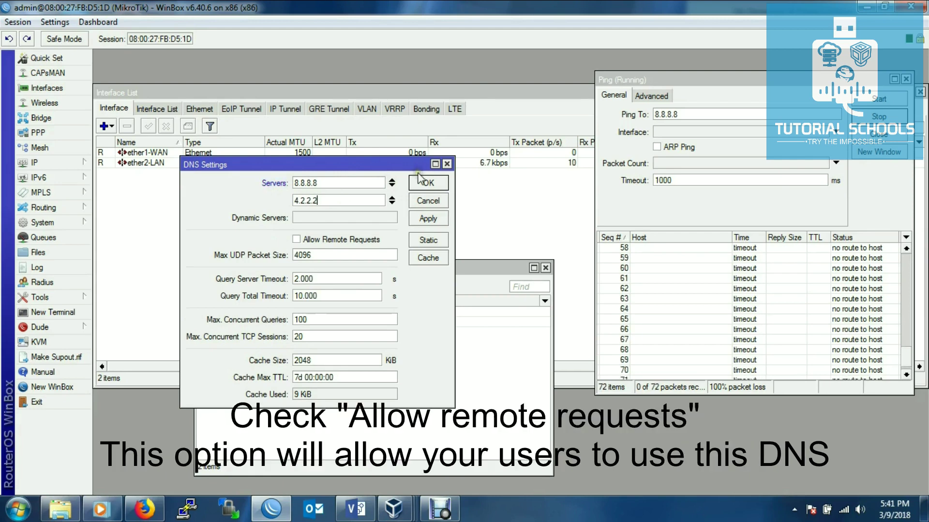
# Step: Allow remote DNS requests, set the cache size to 10000 KiB, and apply the DNS settings
pyautogui.click(319, 240)
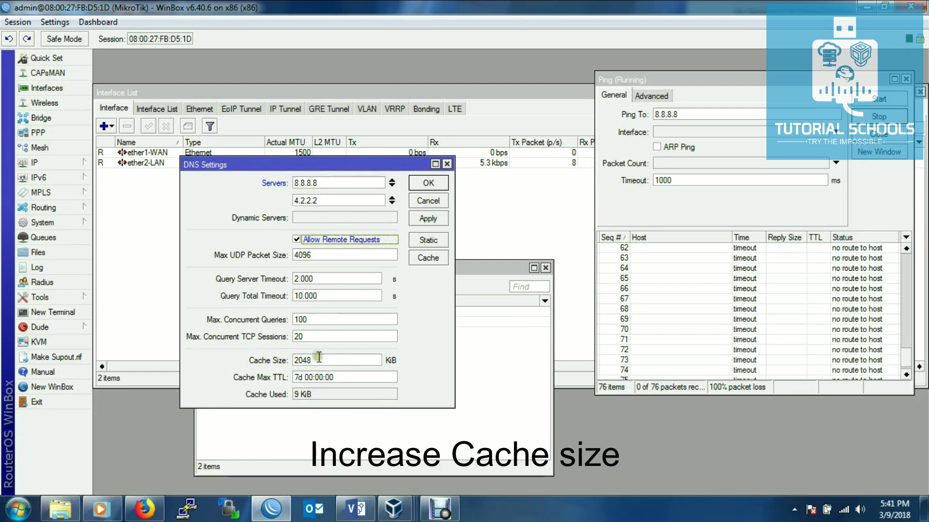
pyautogui.moveTo(320, 361); pyautogui.dragTo(266, 362)
pyautogui.write('10000')
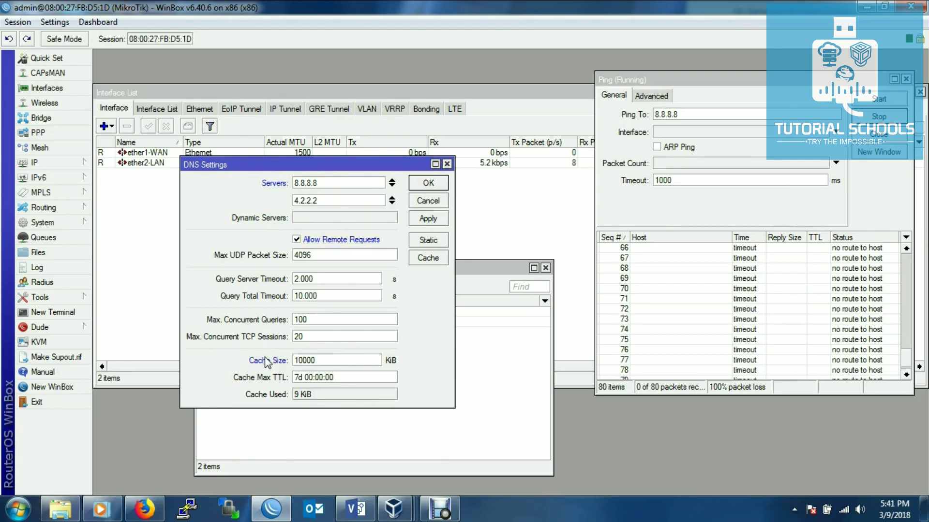
pyautogui.click(425, 220)
pyautogui.click(429, 184)
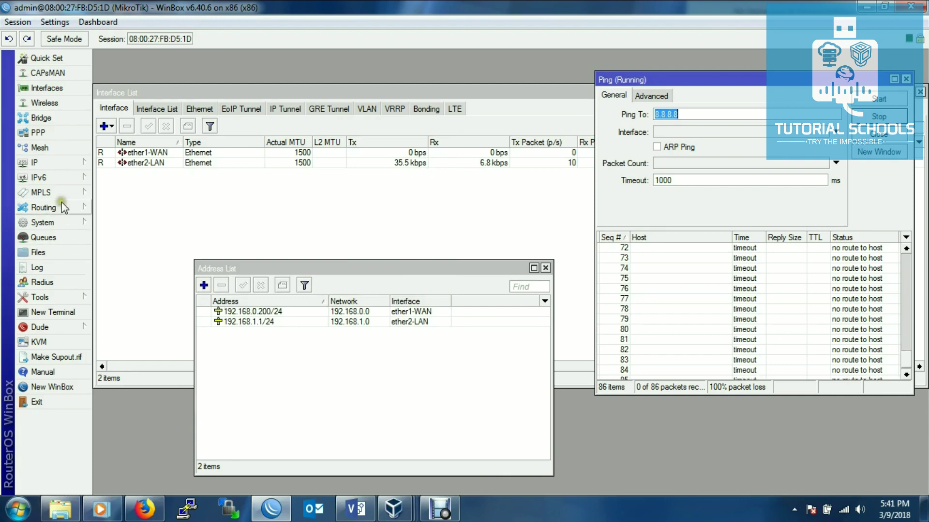
# Step: Reopen the DNS settings to check the saved servers, remote requests option and cache size
pyautogui.click(64, 165)
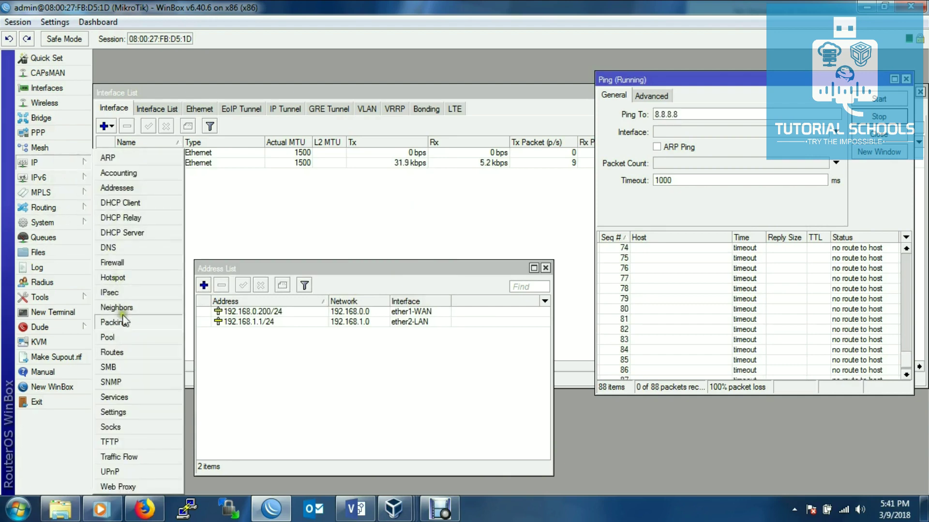
pyautogui.click(75, 179)
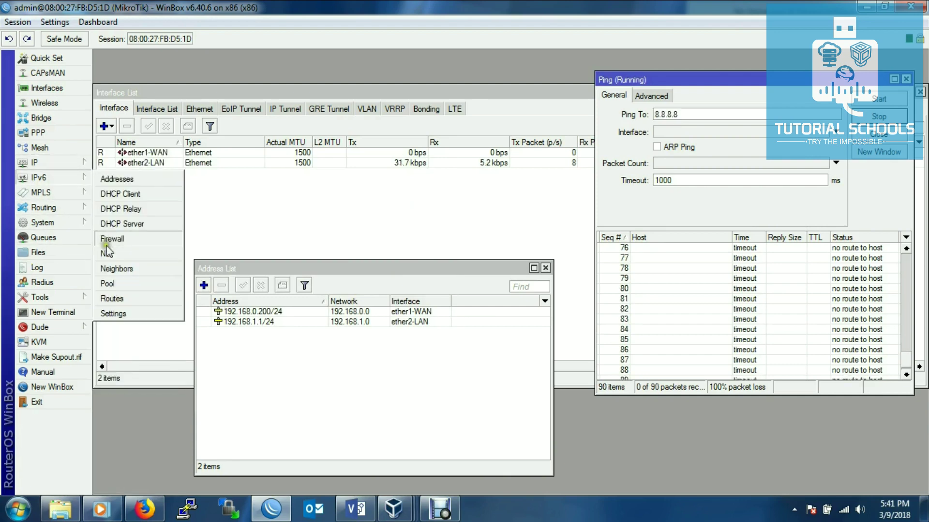
pyautogui.click(73, 164)
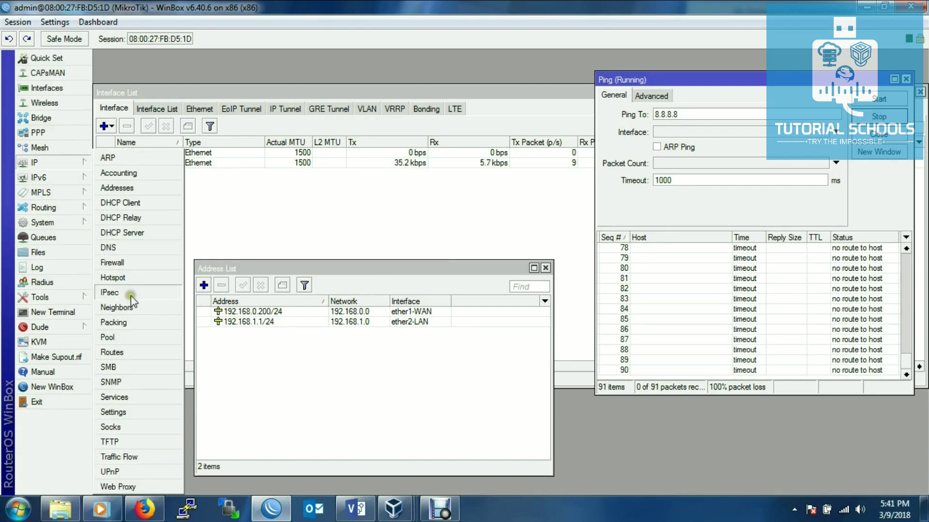
pyautogui.click(127, 252)
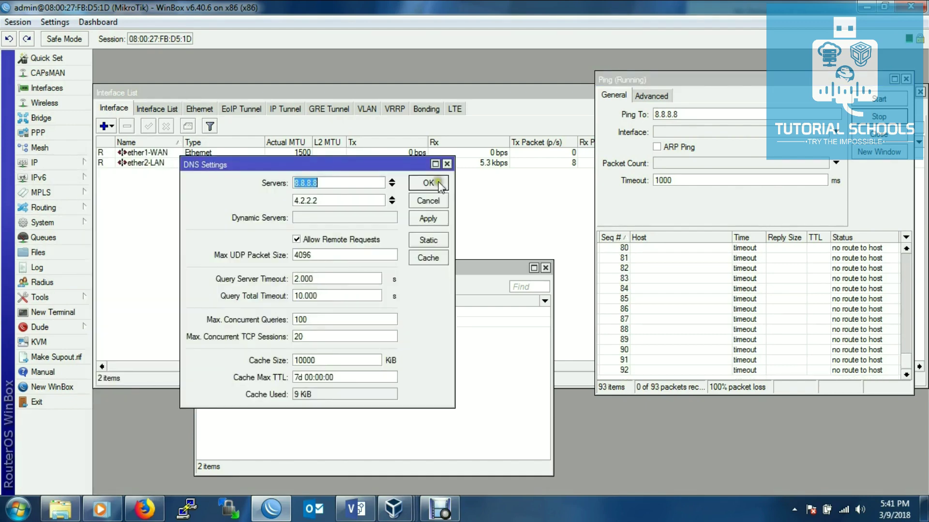
pyautogui.click(435, 165)
# Step: Add a default route for destination 0.0.0.0/0 through gateway 192.168.0.1 in the router's IP route list
pyautogui.click(53, 164)
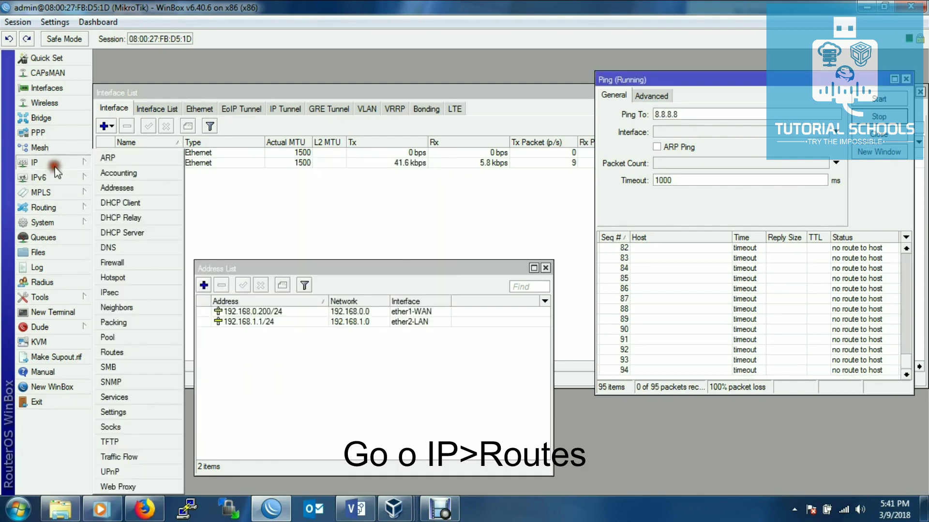
pyautogui.click(125, 352)
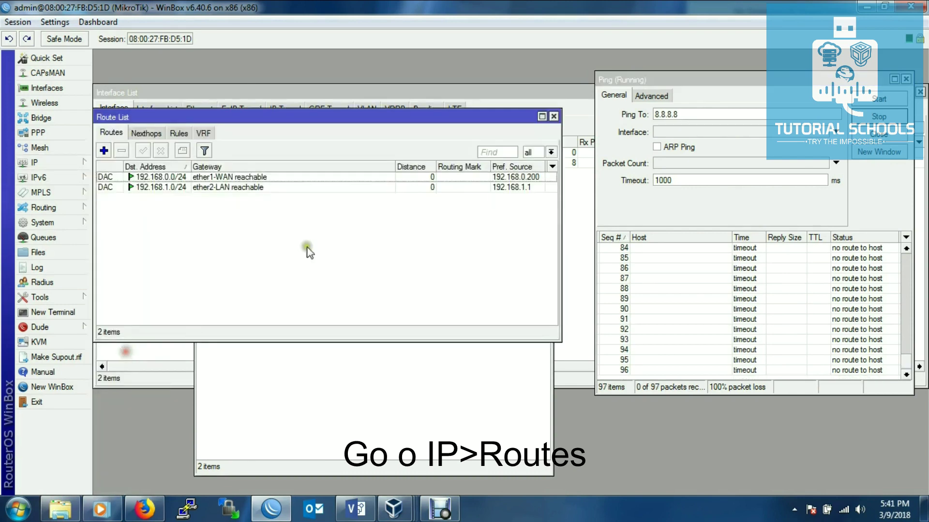
pyautogui.click(103, 150)
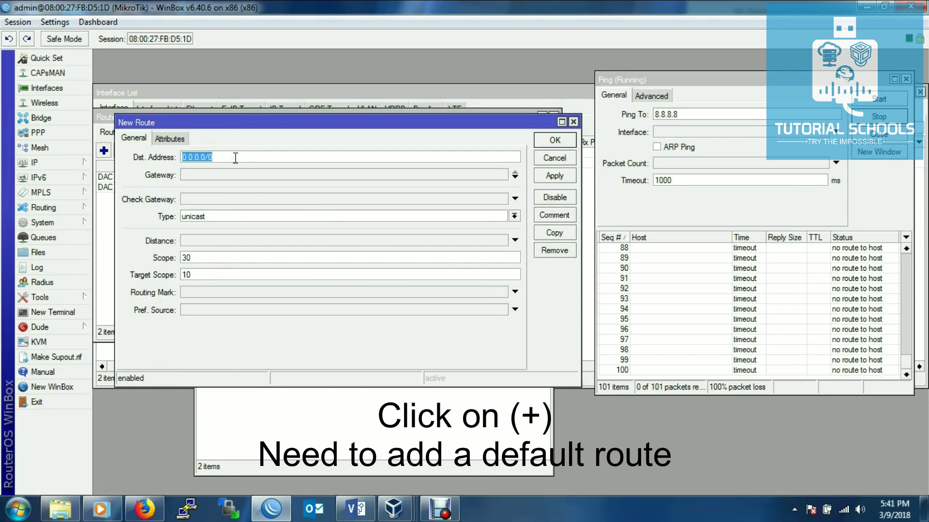
pyautogui.click(228, 179)
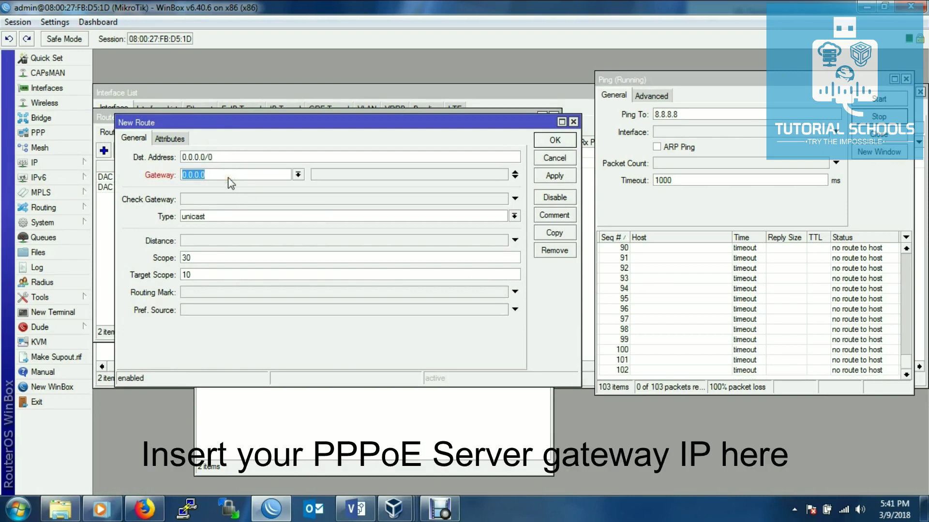
pyautogui.write('192.168')
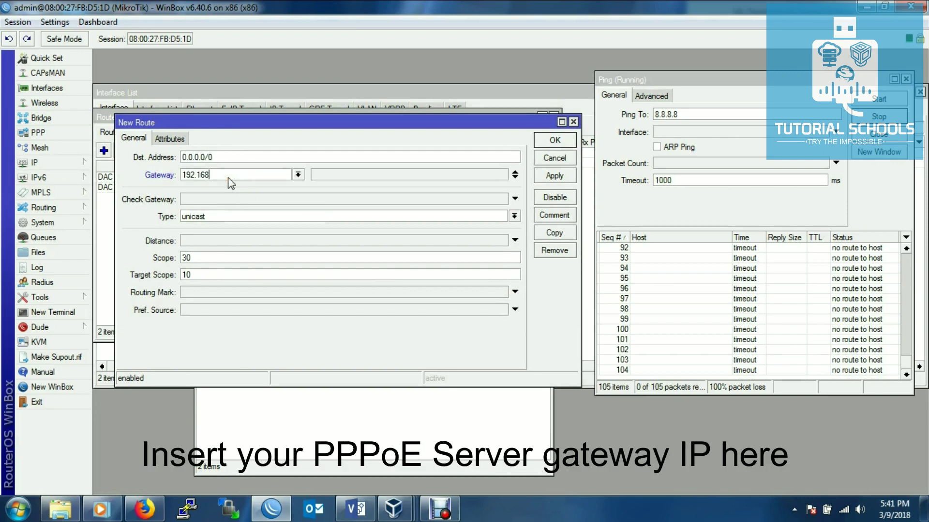
pyautogui.write('.0.')
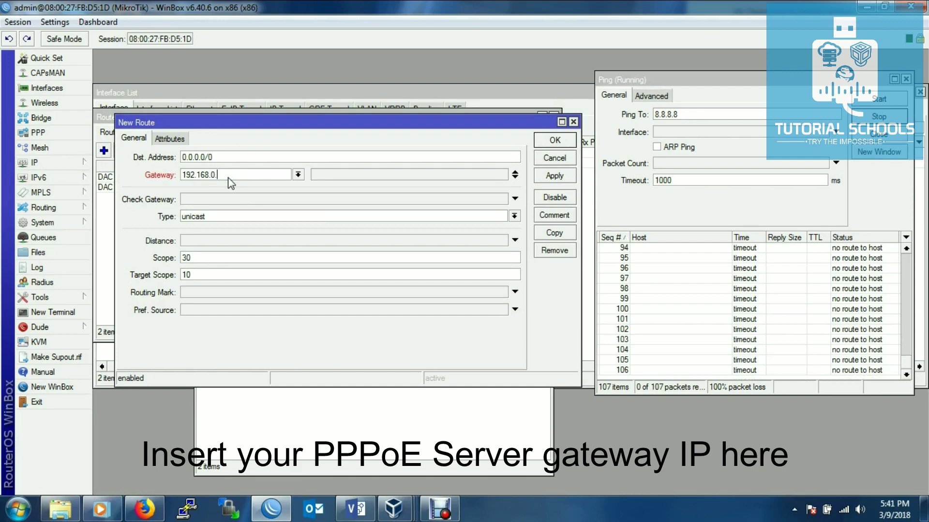
pyautogui.write('1')
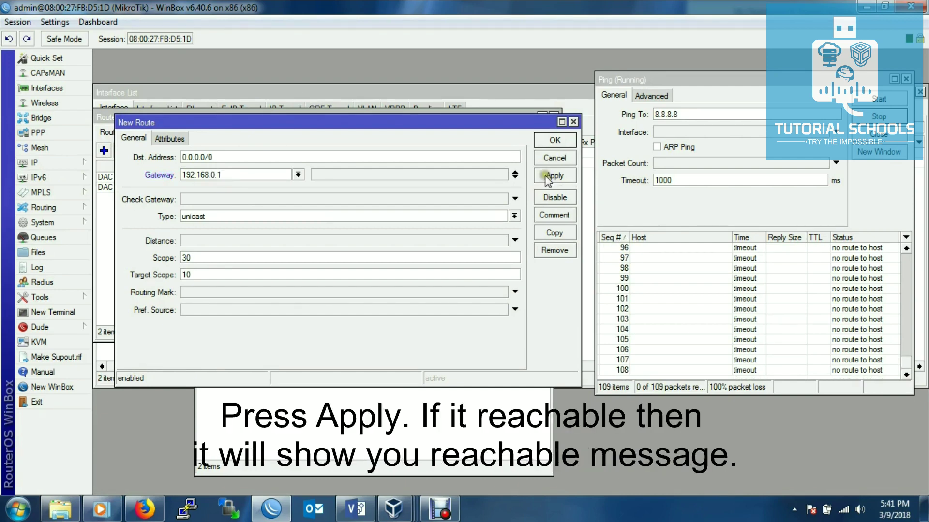
pyautogui.click(556, 176)
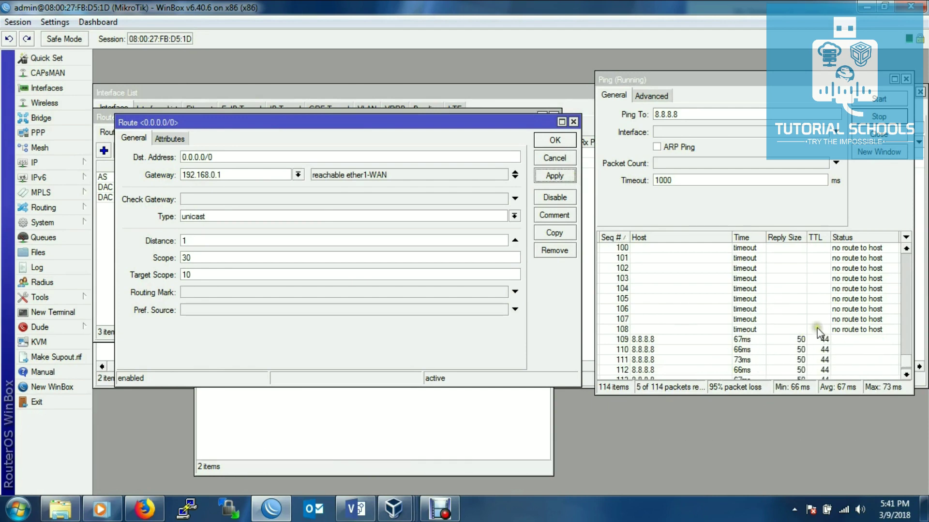
pyautogui.click(552, 140)
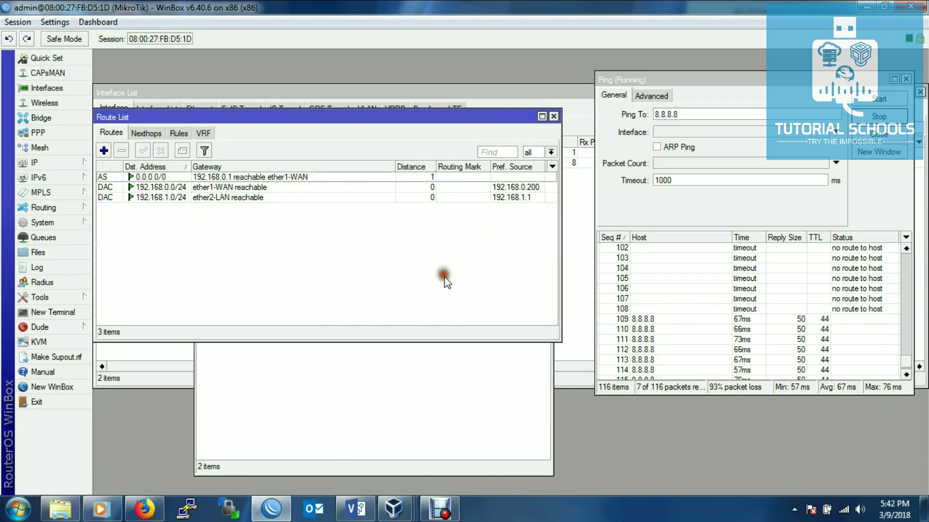
# Step: Switch to the WindowsXP virtual machine and connect its PPPoE broadband connection with the saved credentials, then close the network connections window
pyautogui.moveTo(389, 507)
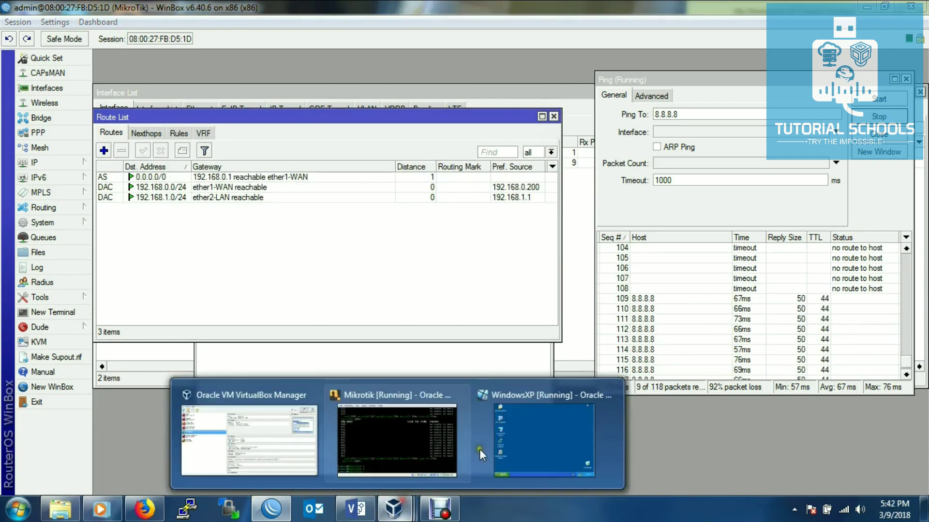
pyautogui.click(493, 435)
pyautogui.press('super')
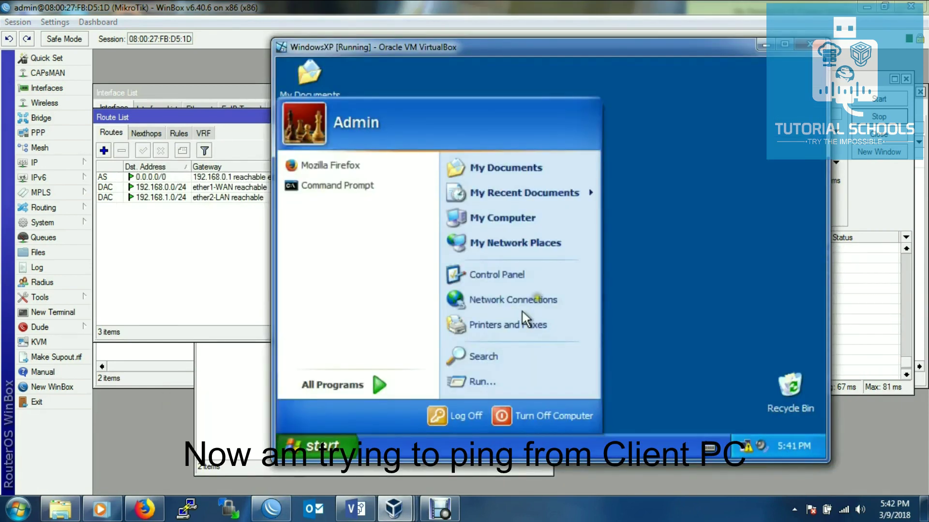
pyautogui.click(551, 283)
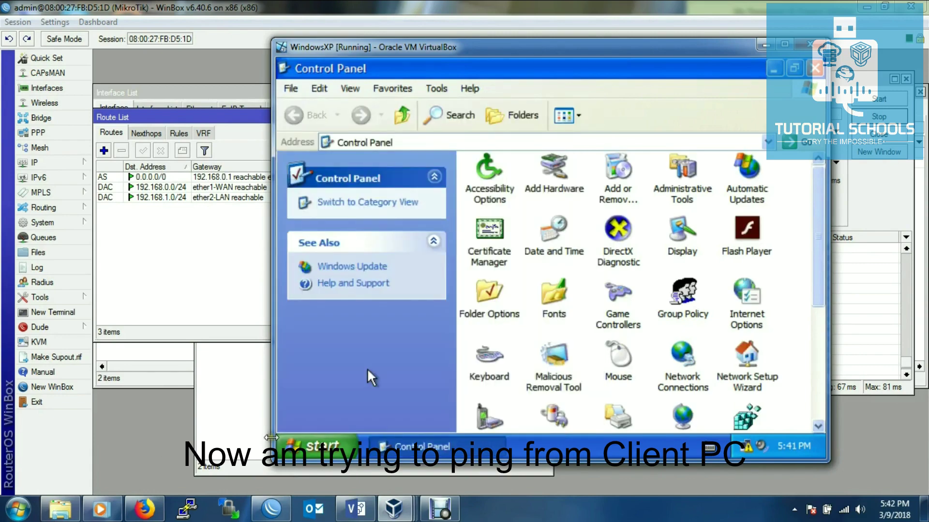
pyautogui.press('super')
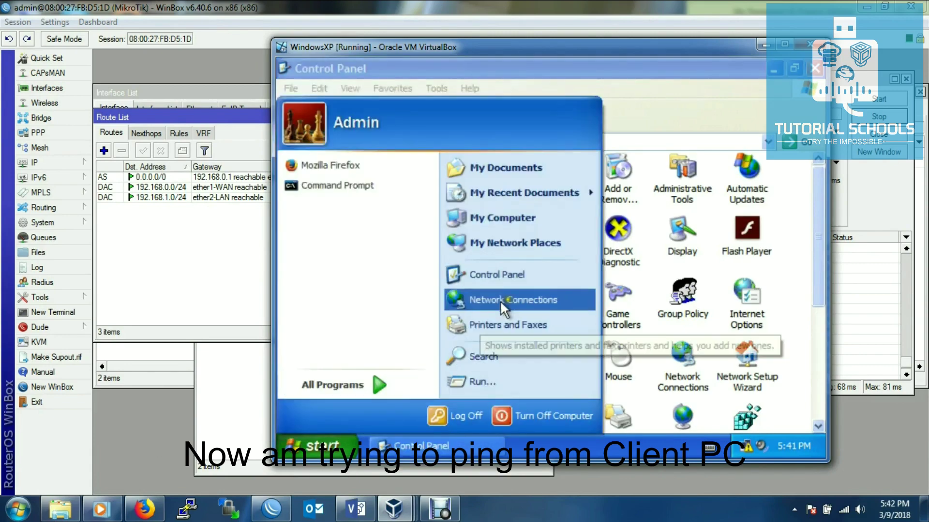
pyautogui.click(566, 295)
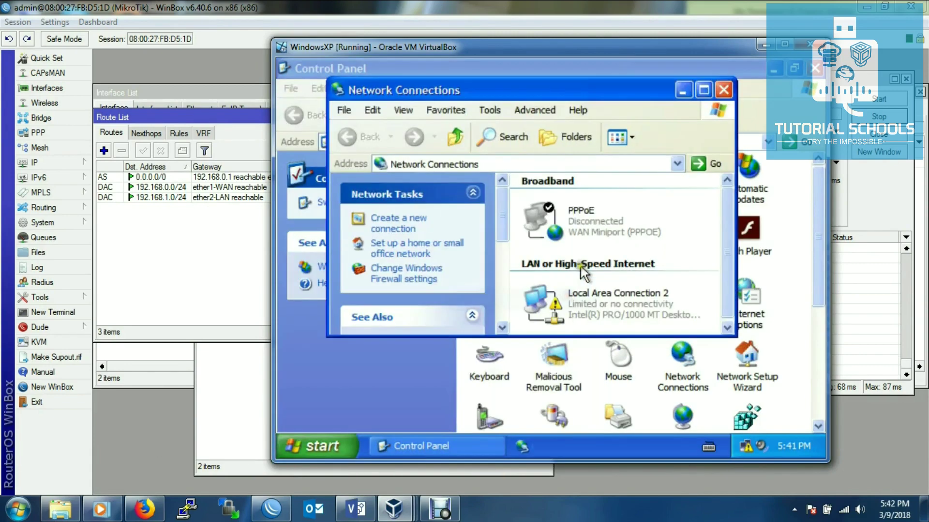
pyautogui.doubleClick(610, 217)
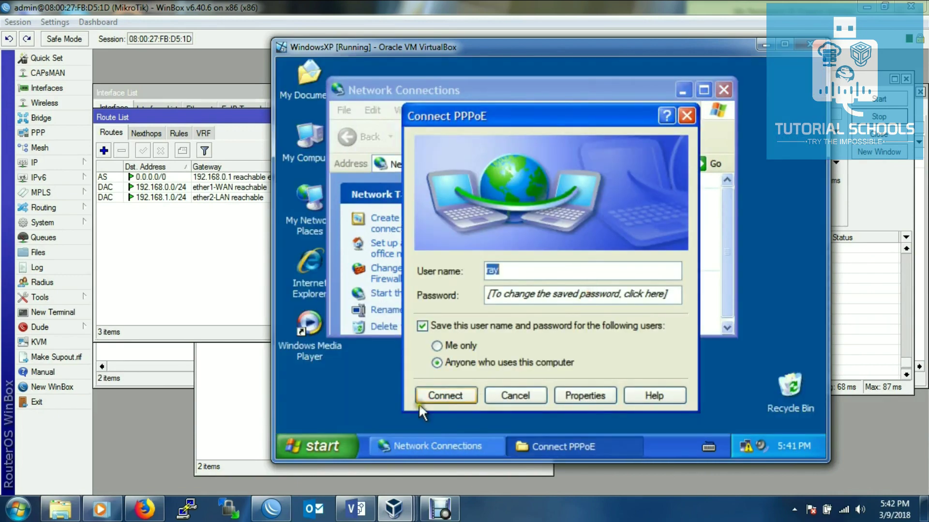
pyautogui.click(435, 400)
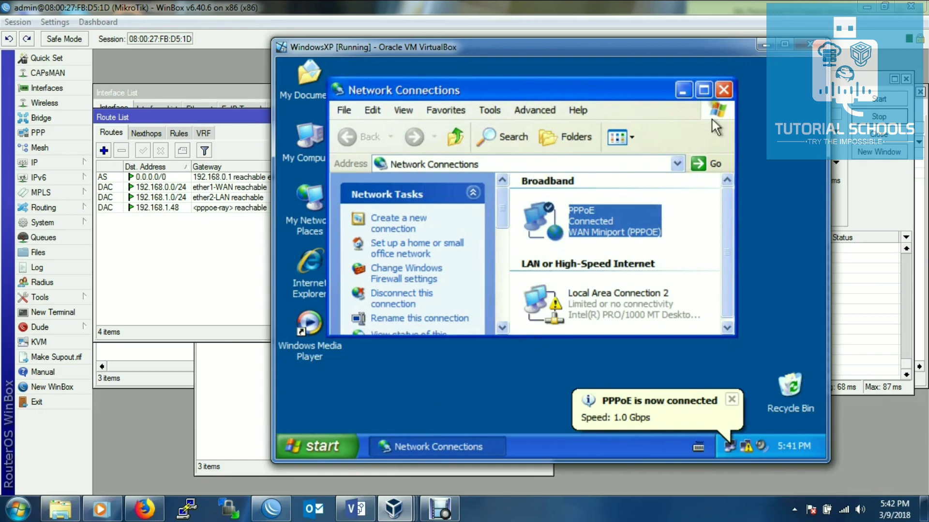
pyautogui.click(722, 87)
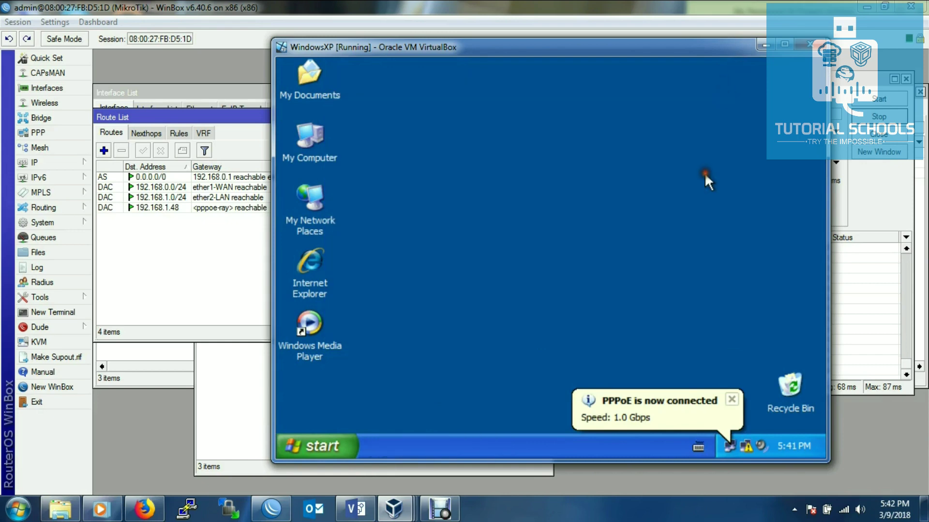
# Step: Ping 8.8.8.8 from a command prompt on the Windows XP client to test its internet access
pyautogui.press('super+r')
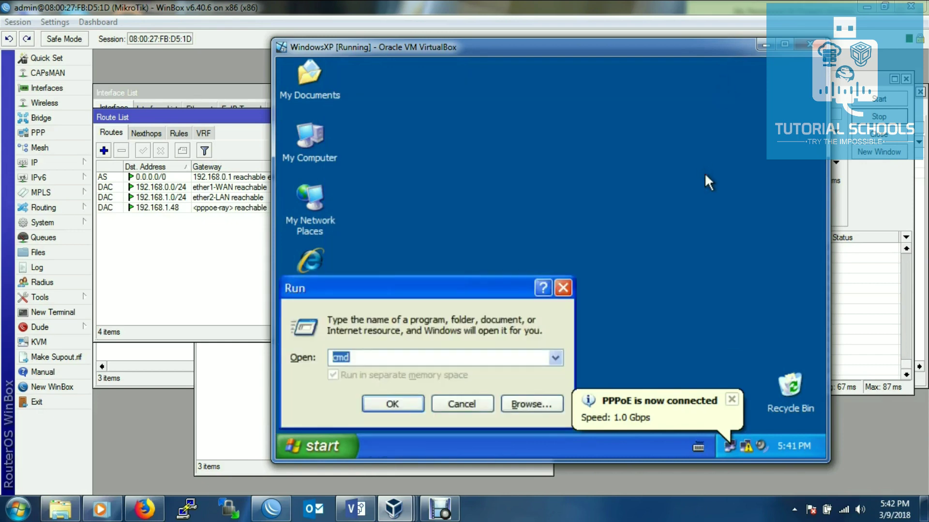
pyautogui.press('Return')
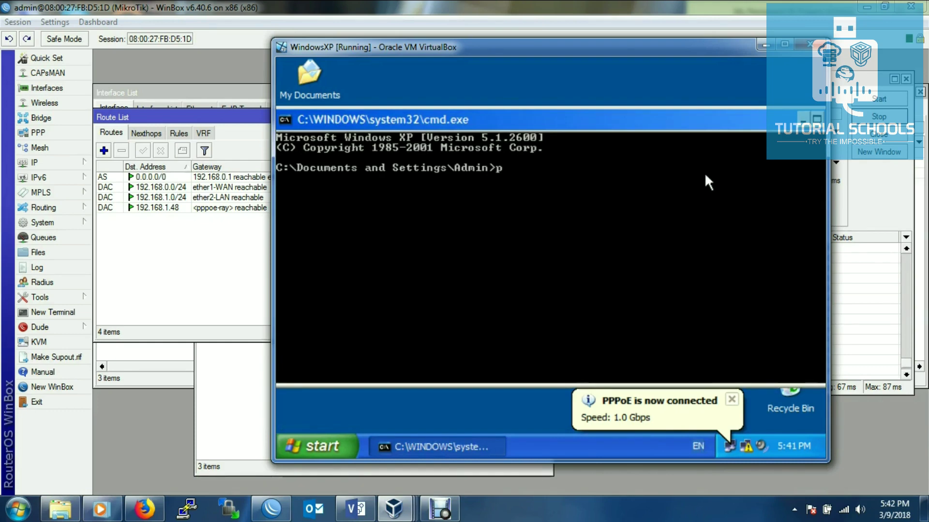
pyautogui.write('ping 8.8.8.8')
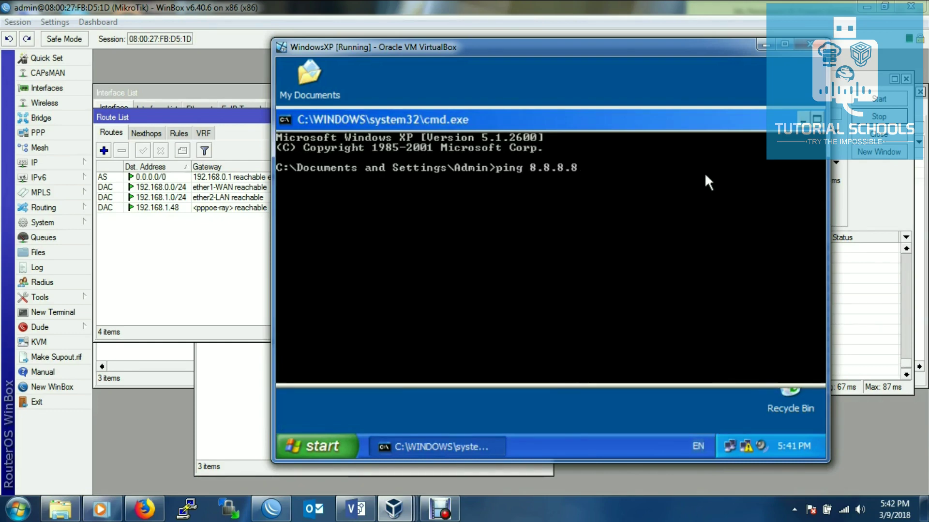
pyautogui.press('Return')
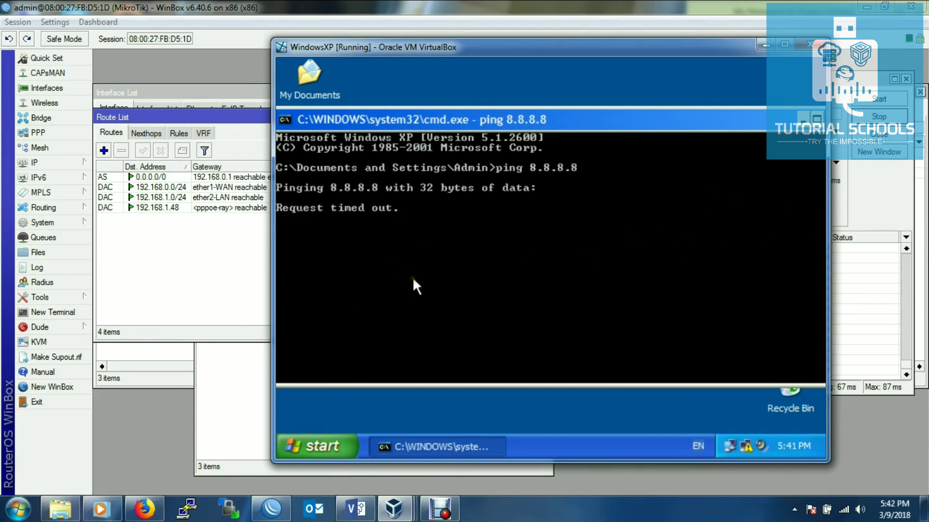
pyautogui.click(309, 431)
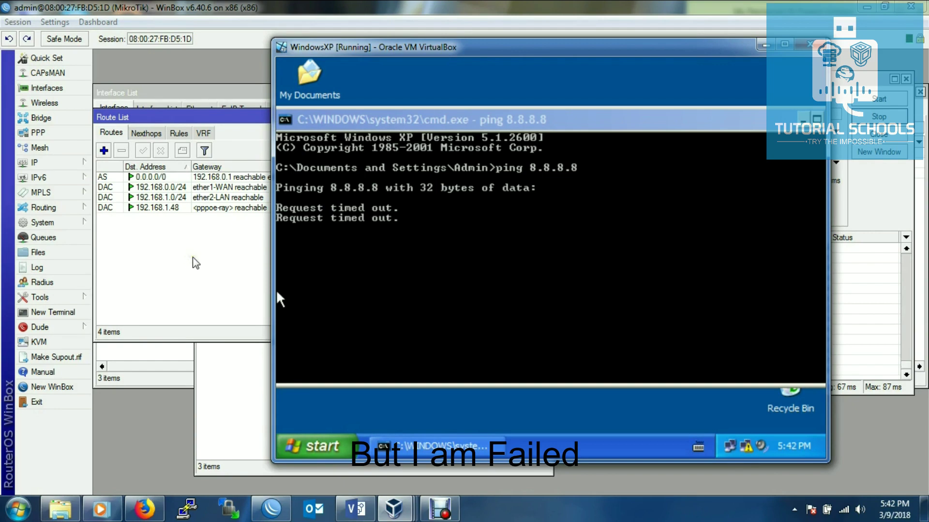
# Step: Return to WinBox and start a new NAT rule in the IP firewall with the srcnat chain
pyautogui.click(72, 165)
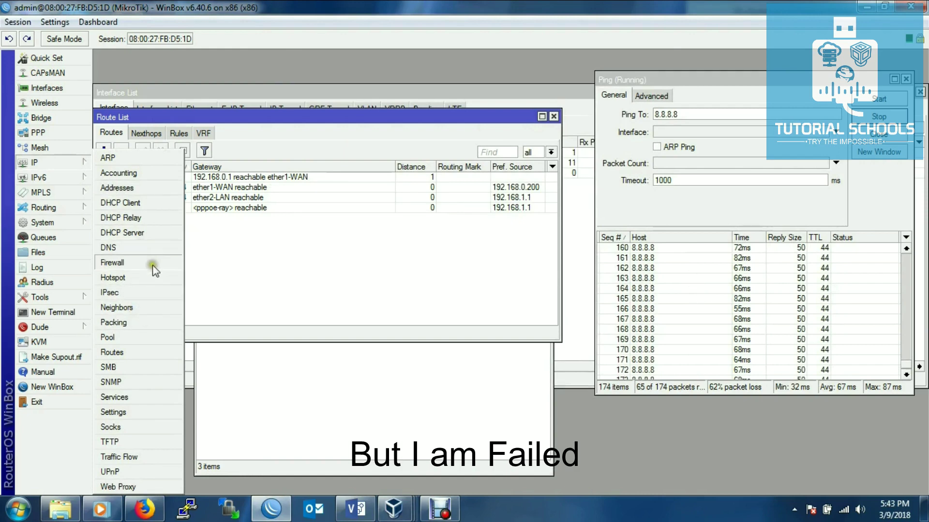
pyautogui.click(137, 264)
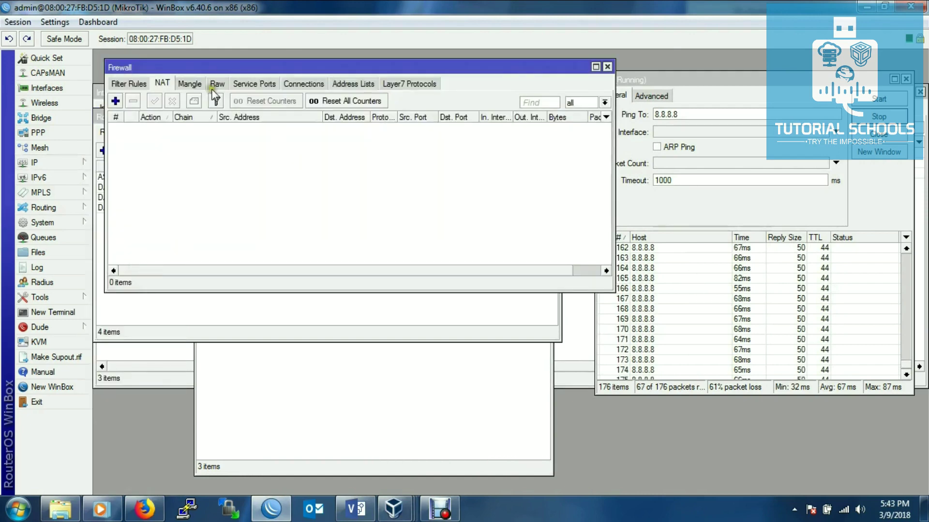
pyautogui.click(161, 83)
pyautogui.click(115, 102)
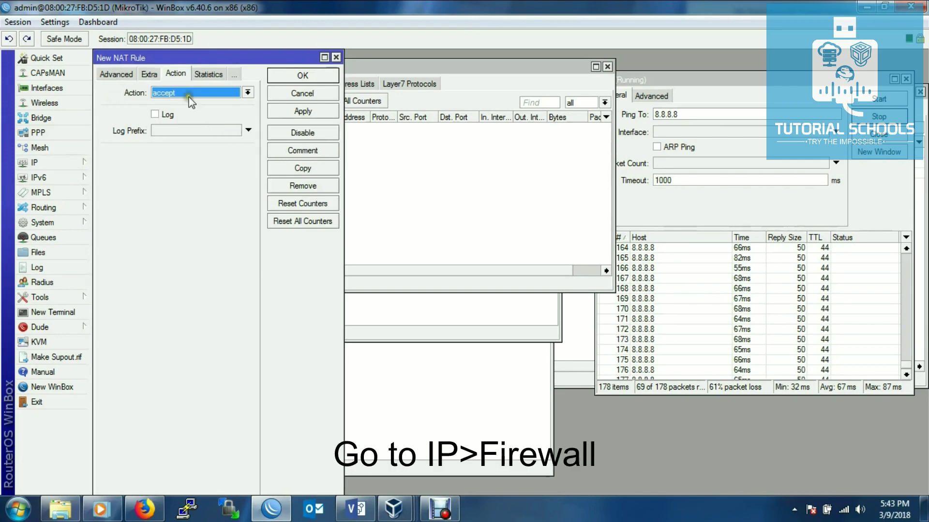
pyautogui.click(114, 75)
pyautogui.click(107, 75)
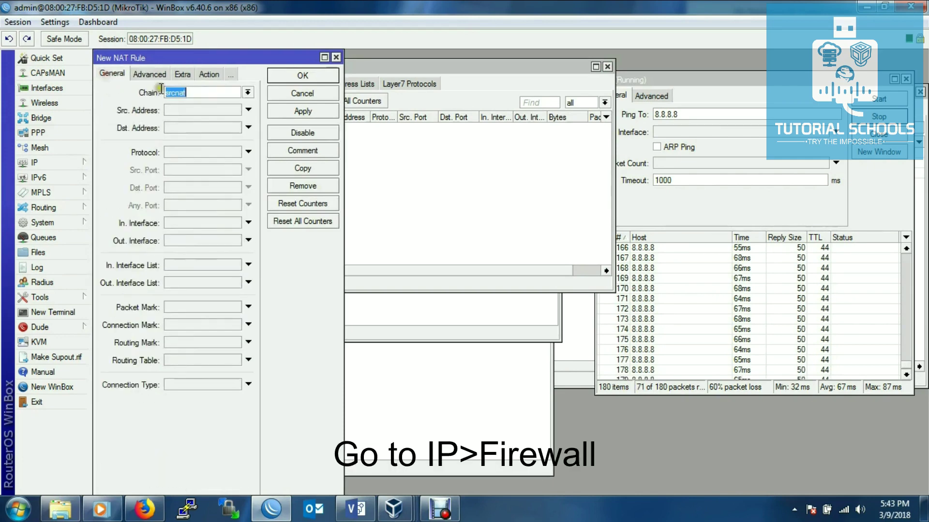
# Step: Copy the LAN address 192.168.1.1/24 from the Visio network diagram into the new NAT rule's source address
pyautogui.click(199, 109)
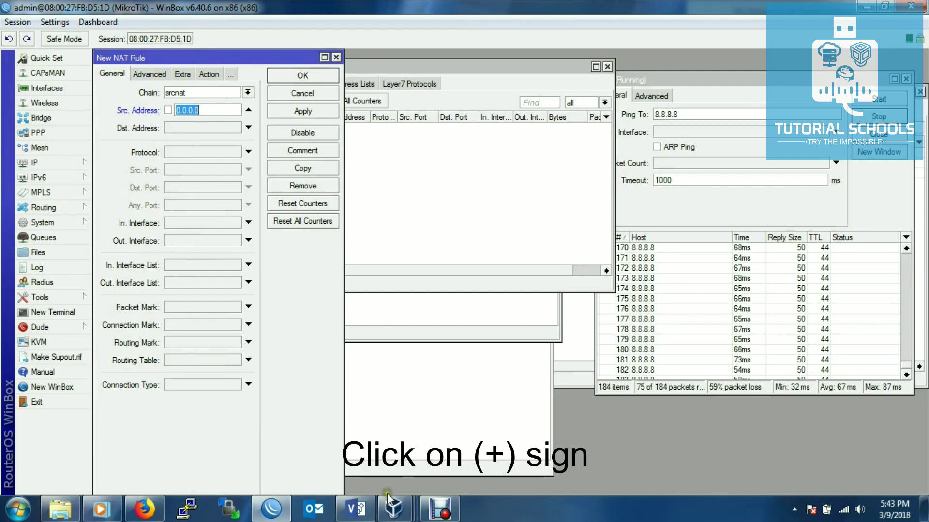
pyautogui.click(355, 509)
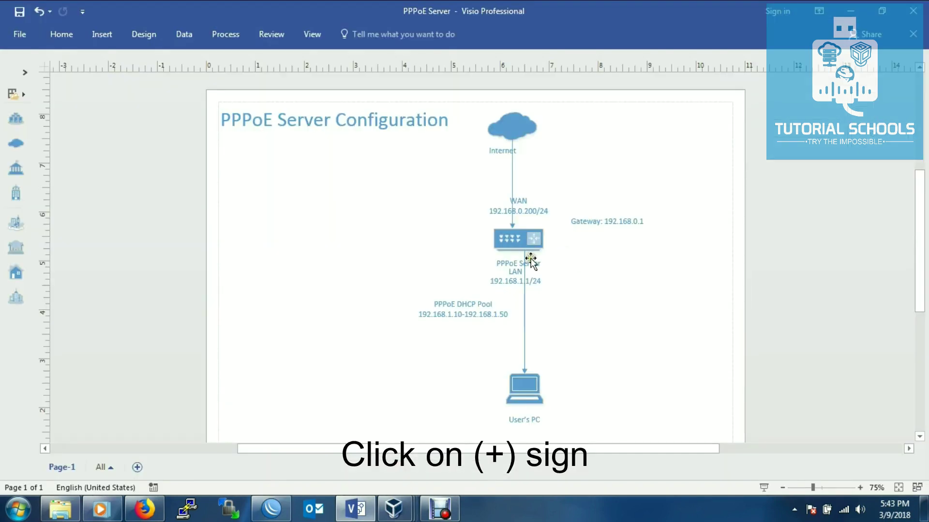
pyautogui.doubleClick(532, 282)
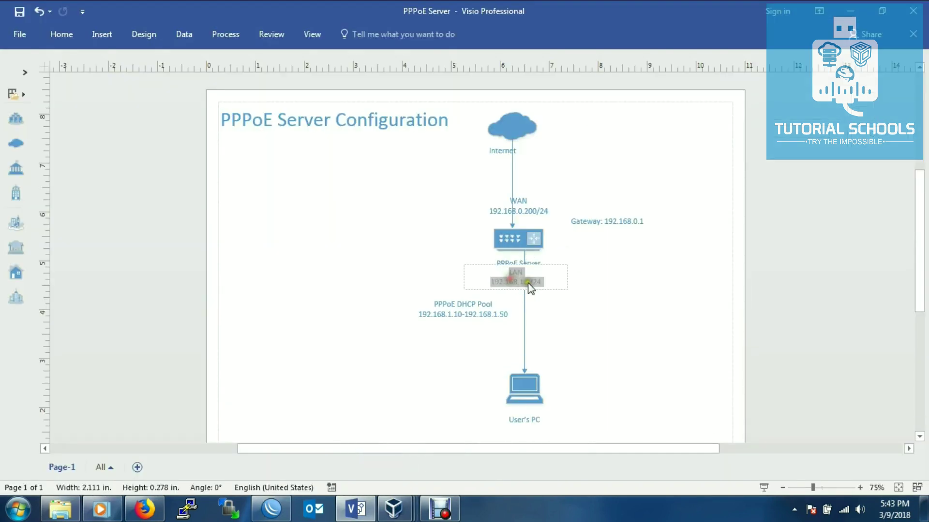
pyautogui.moveTo(539, 281); pyautogui.dragTo(491, 283)
pyautogui.hotkey('ctrl', 'c')
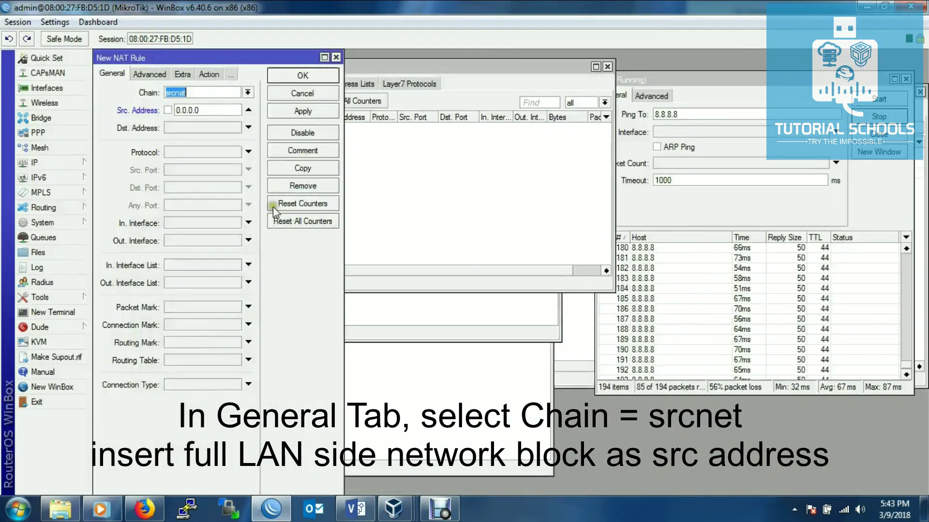
pyautogui.click(208, 111)
pyautogui.write('0.0.0.0')
pyautogui.hotkey('ctrl', 'a')
pyautogui.hotkey('ctrl', 'v')
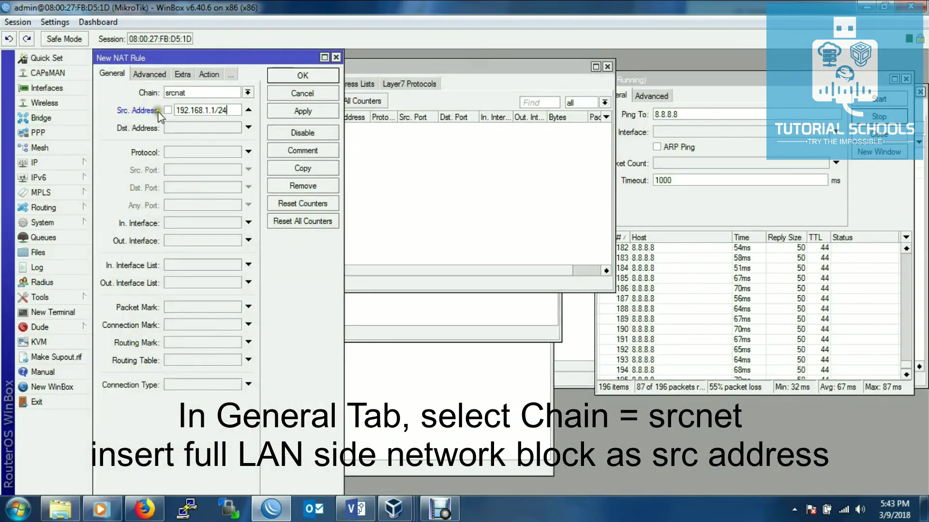
# Step: Set the new NAT rule's action to masquerade and try to apply the rule
pyautogui.click(209, 74)
pyautogui.click(192, 91)
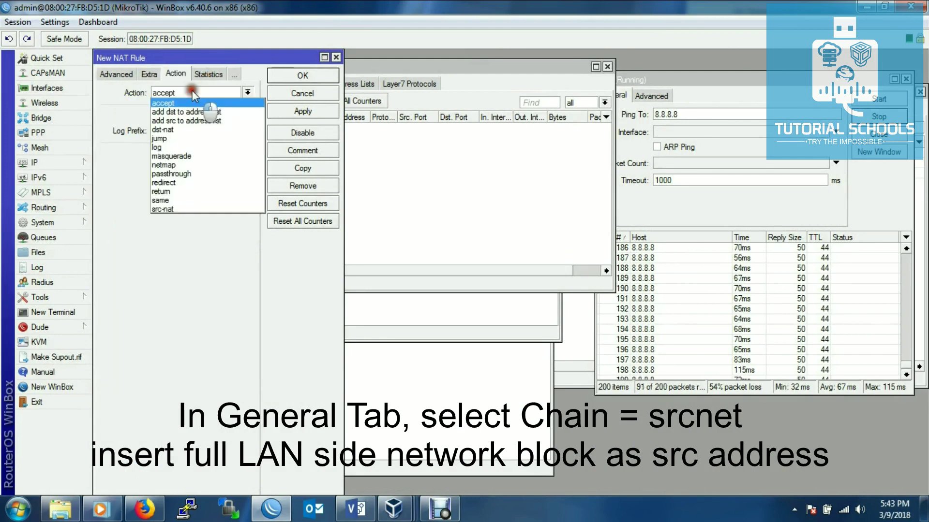
pyautogui.click(192, 156)
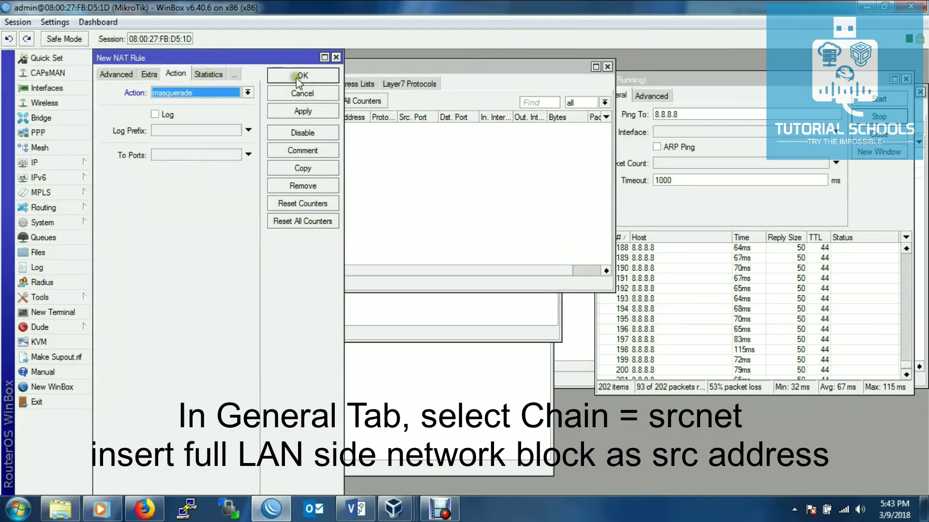
pyautogui.click(302, 111)
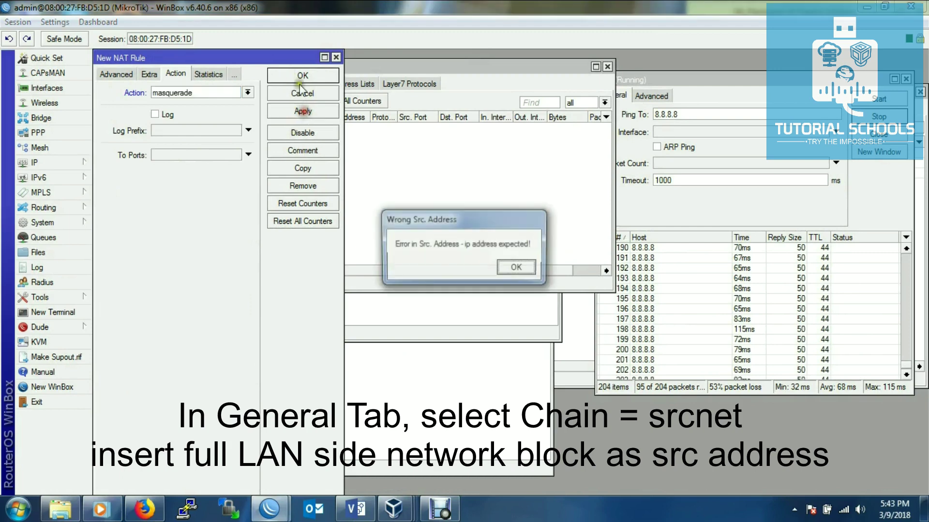
pyautogui.click(518, 269)
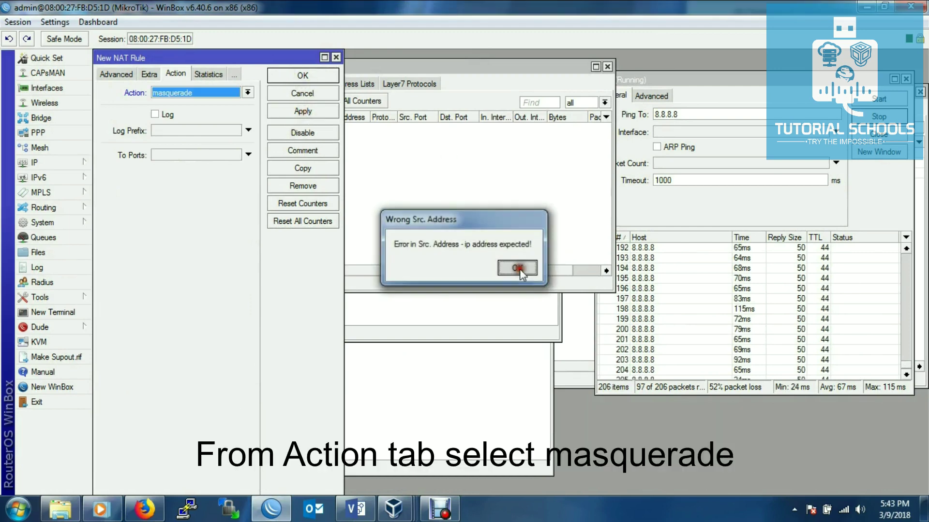
# Step: Correct the new NAT rule's source address to the network address 192.168.1.0/24, apply the rule and close its window
pyautogui.click(109, 74)
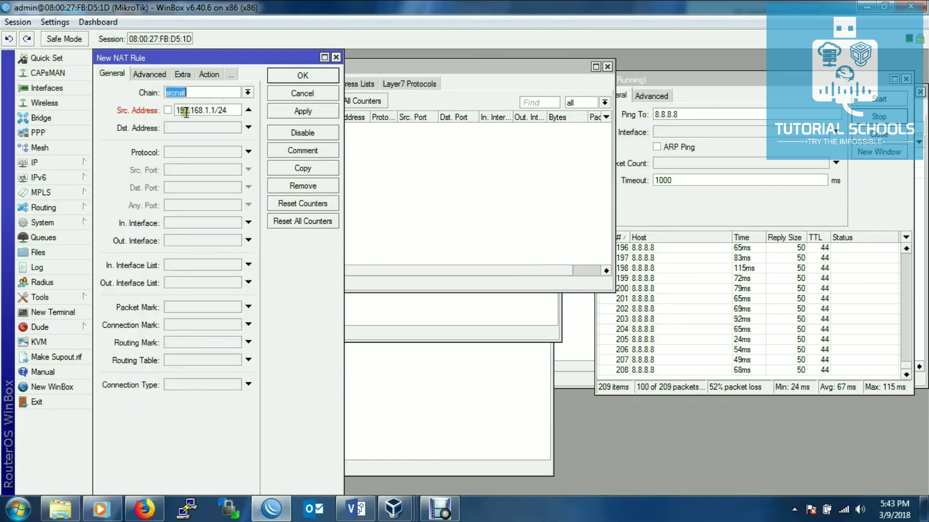
pyautogui.click(183, 111)
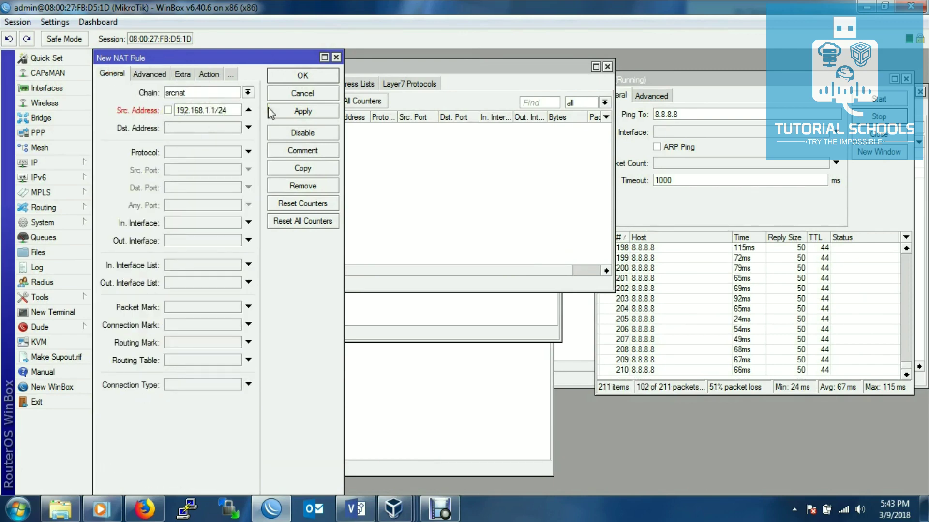
pyautogui.press('Right')
pyautogui.press('Right')
pyautogui.press('Right')
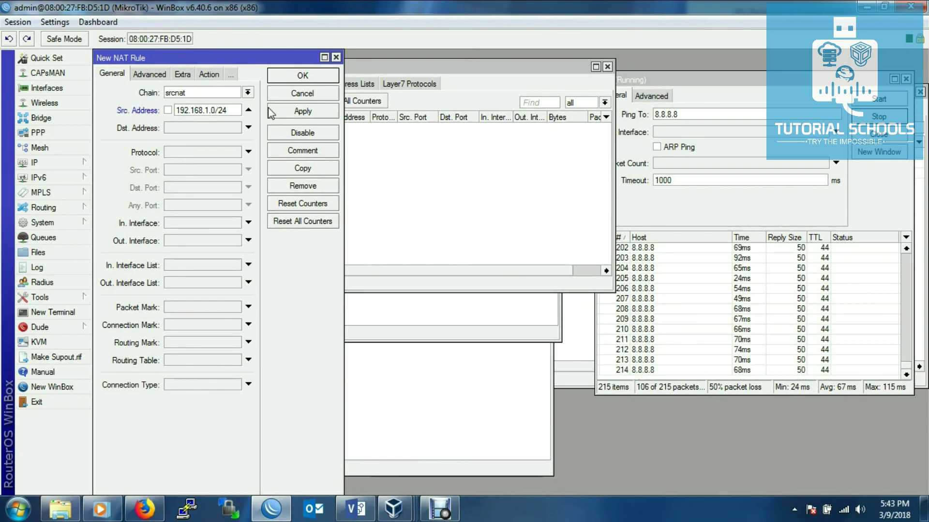
pyautogui.click(297, 111)
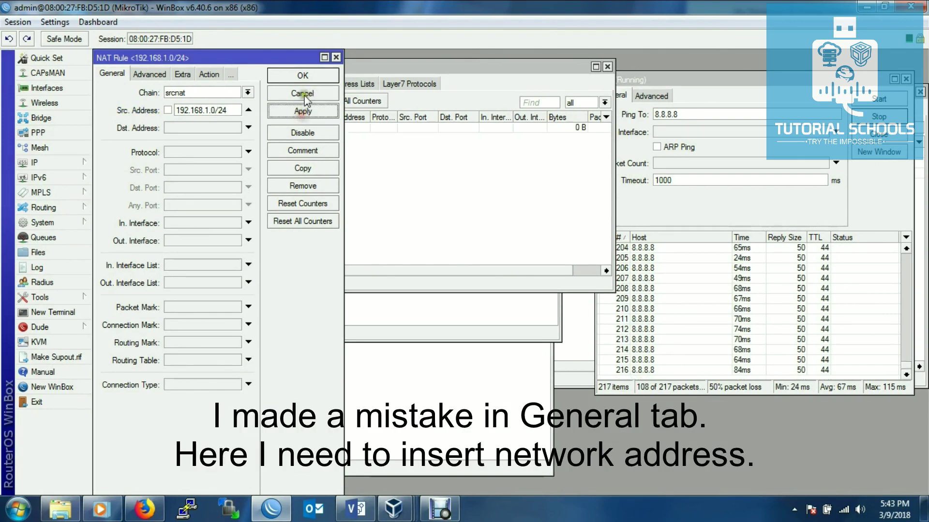
pyautogui.click(300, 75)
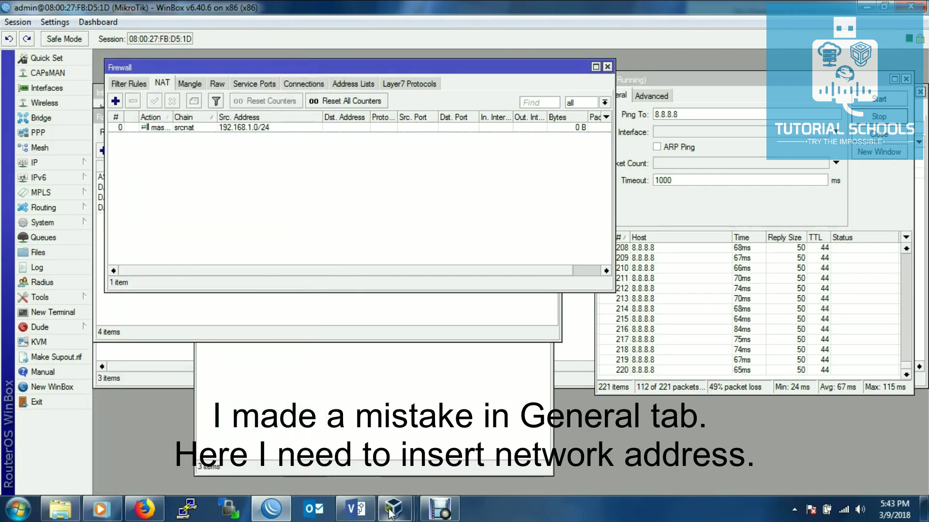
# Step: Switch to the Windows XP virtual machine and ping 8.8.8.8 again from its command prompt to retest internet access
pyautogui.moveTo(392, 512)
pyautogui.click(554, 415)
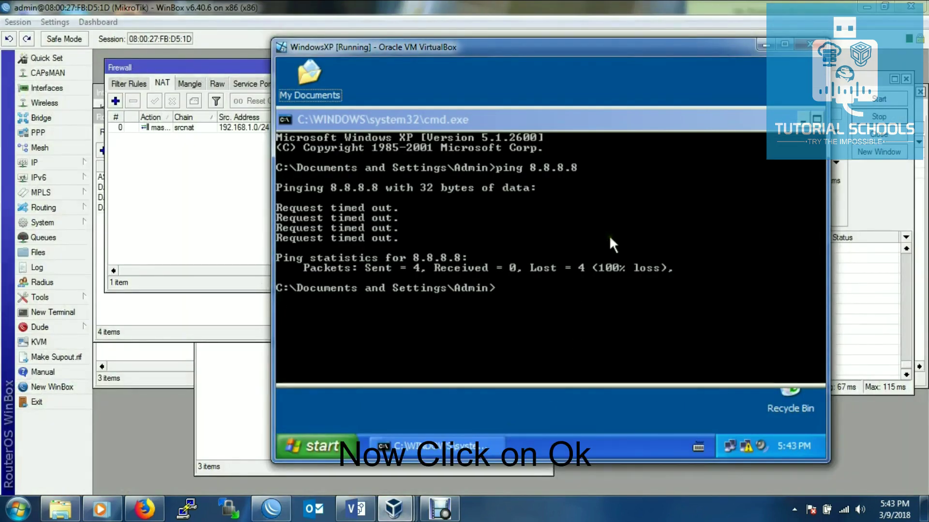
pyautogui.click(649, 214)
pyautogui.press('Up')
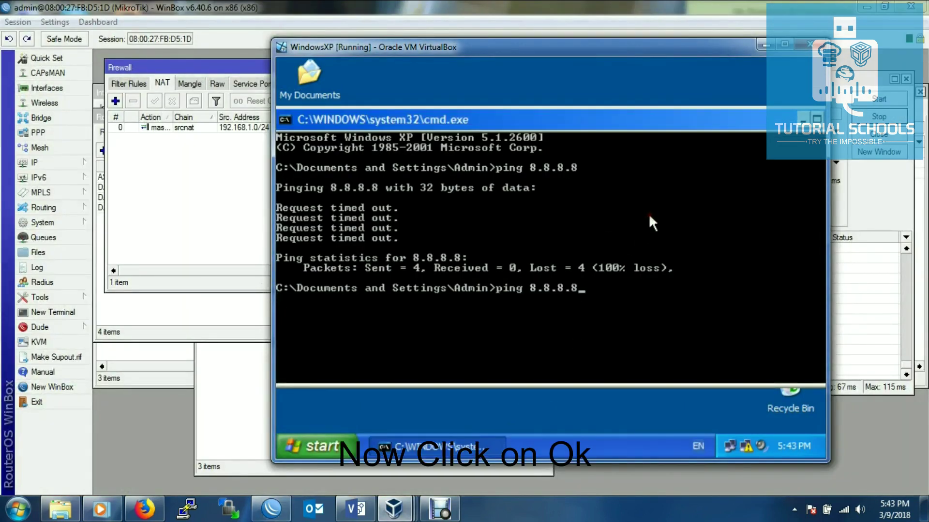
pyautogui.press('Return')
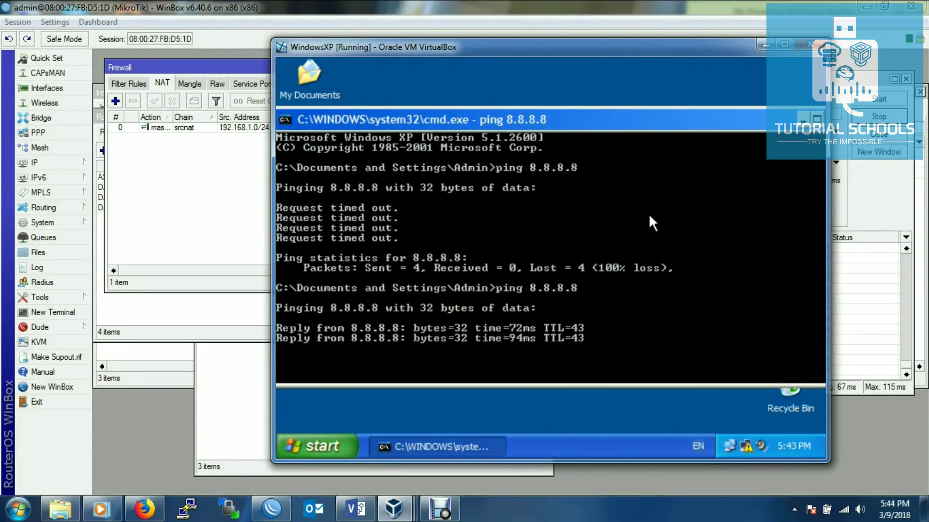
pyautogui.press('Return')
pyautogui.press('Return')
pyautogui.press('Return')
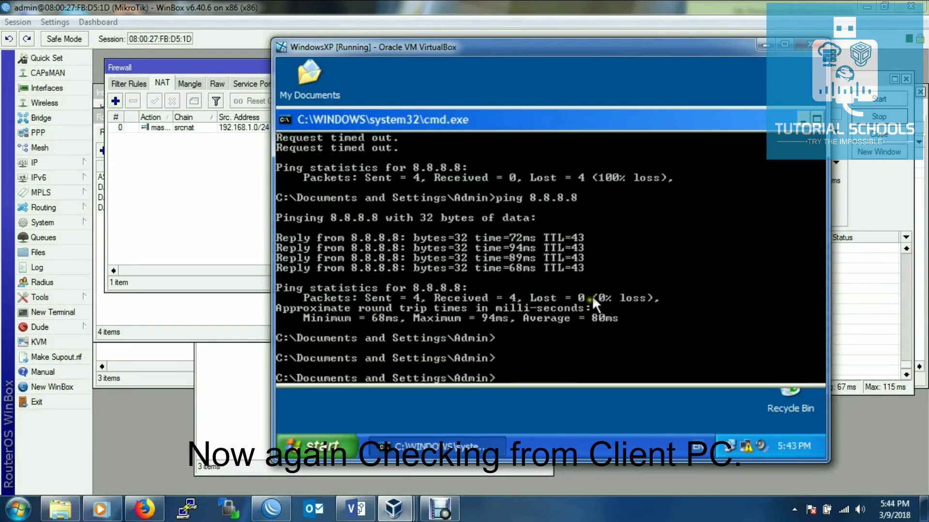
# Step: Launch Mozilla Firefox on the Windows XP client to test web browsing with the Zone 62 homepage, and minimize the browser
pyautogui.click(321, 446)
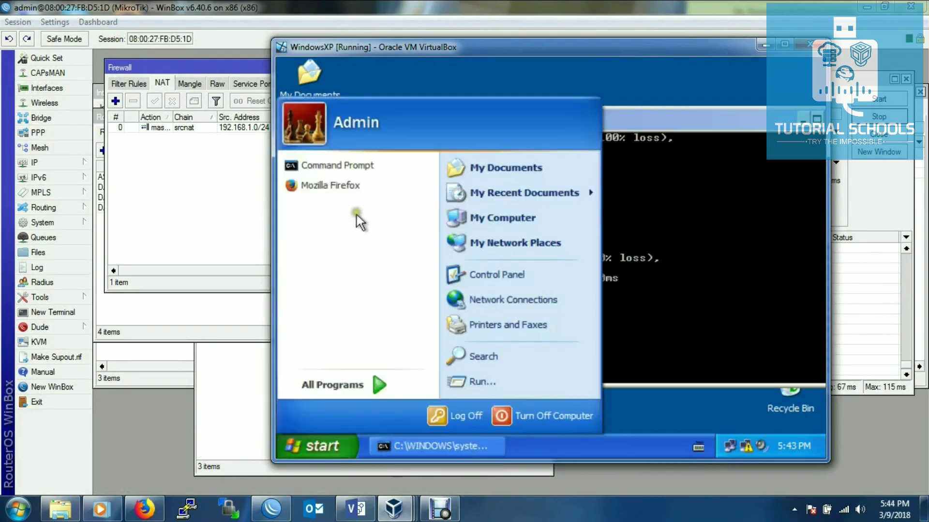
pyautogui.click(339, 185)
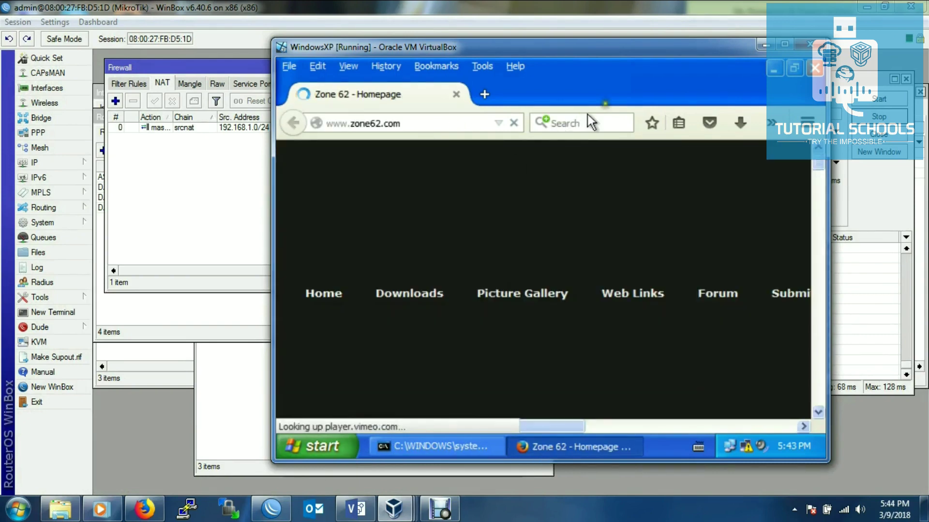
pyautogui.click(771, 70)
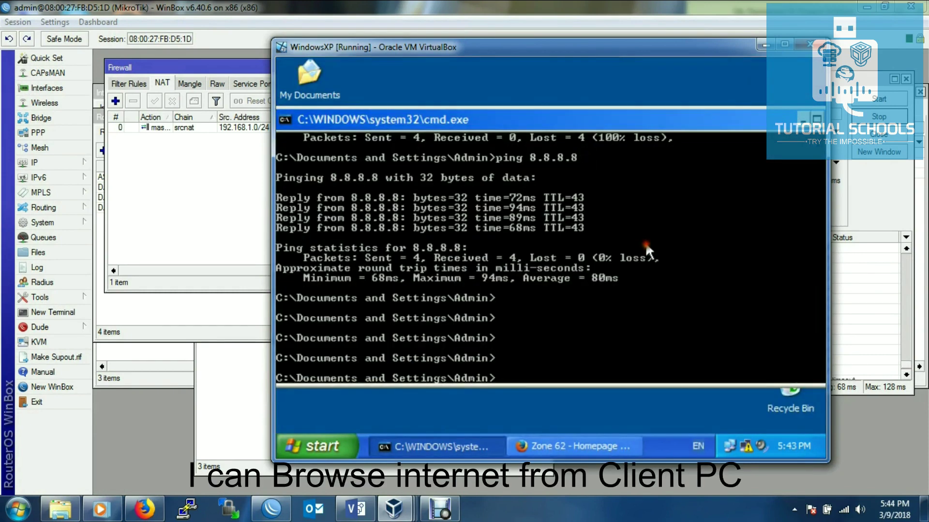